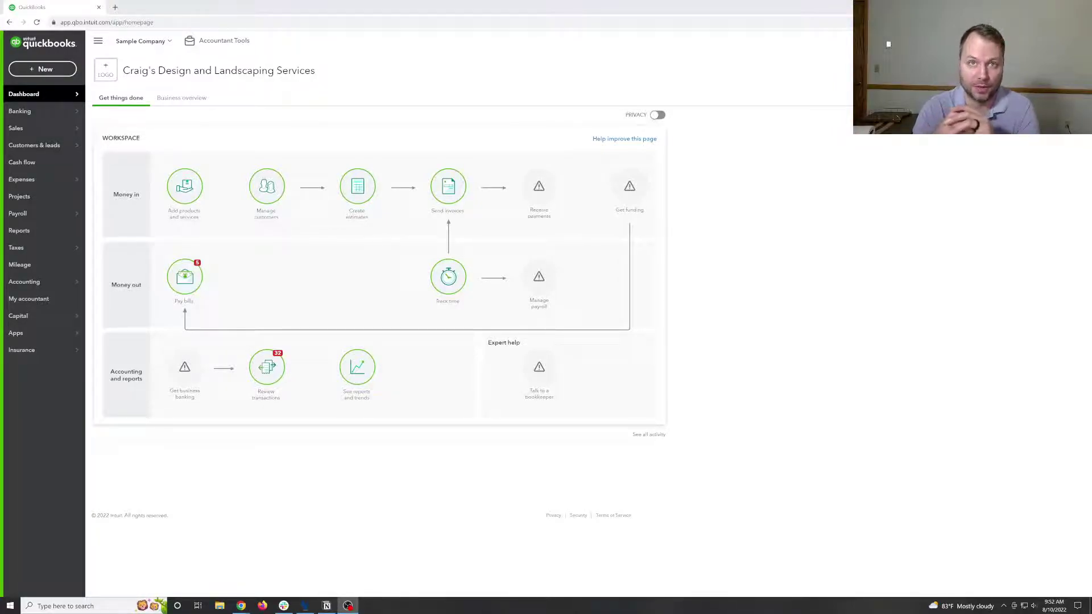
pyautogui.click(53, 69)
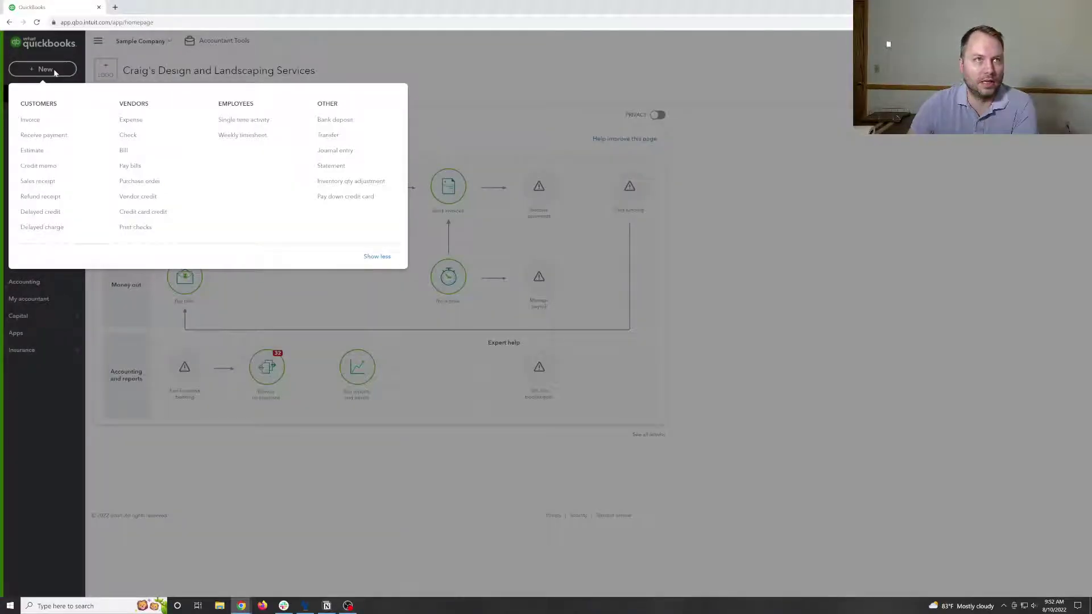
pyautogui.click(144, 199)
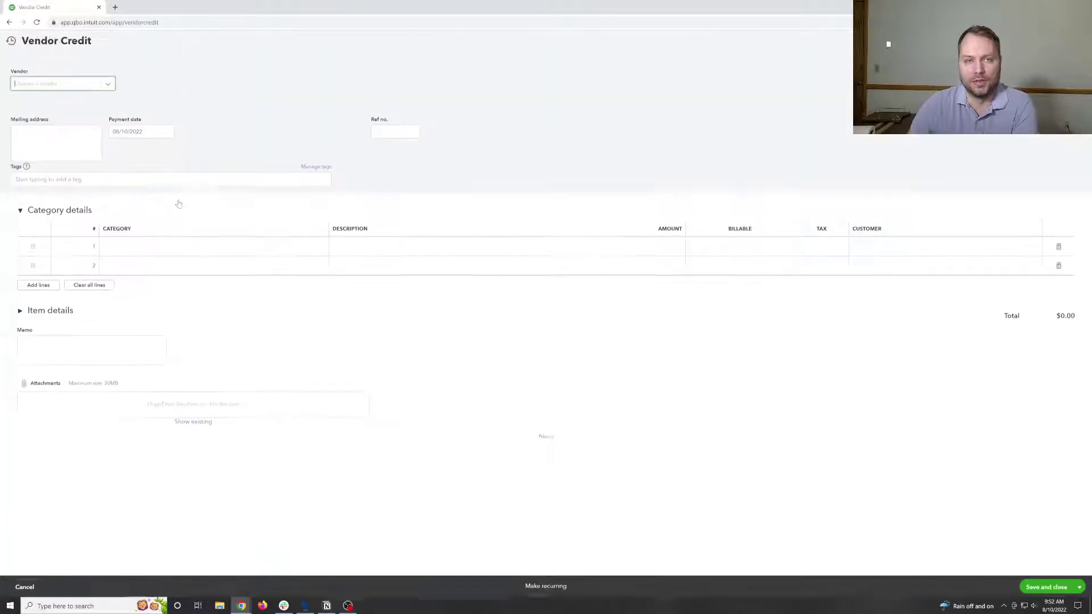
pyautogui.click(24, 587)
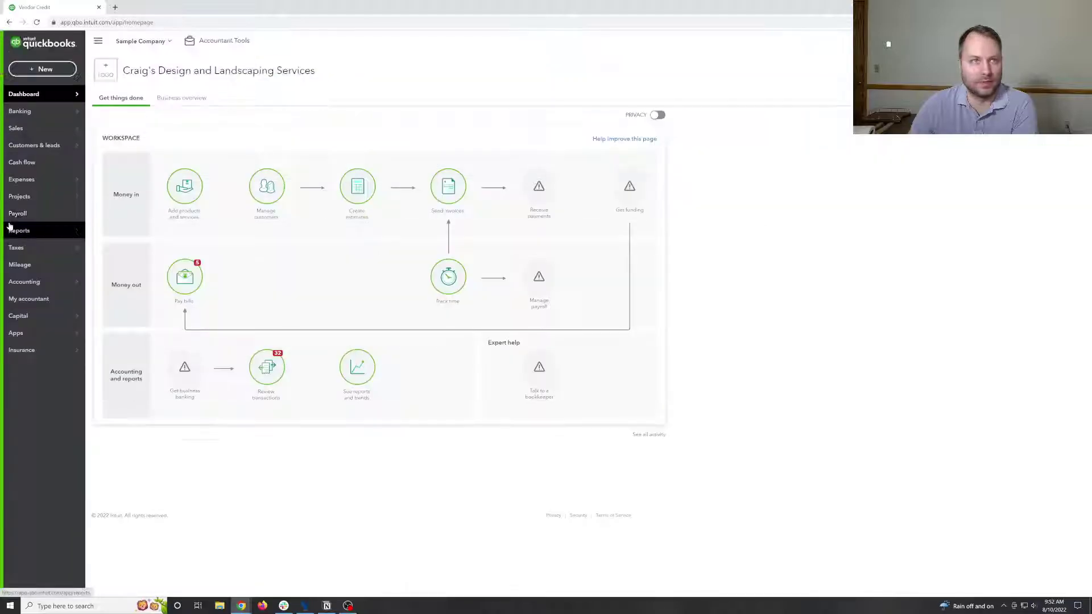
# Check the Checking account's bank transactions and start a new vendor credit for the vendor Books by Bessie.
pyautogui.click(32, 112)
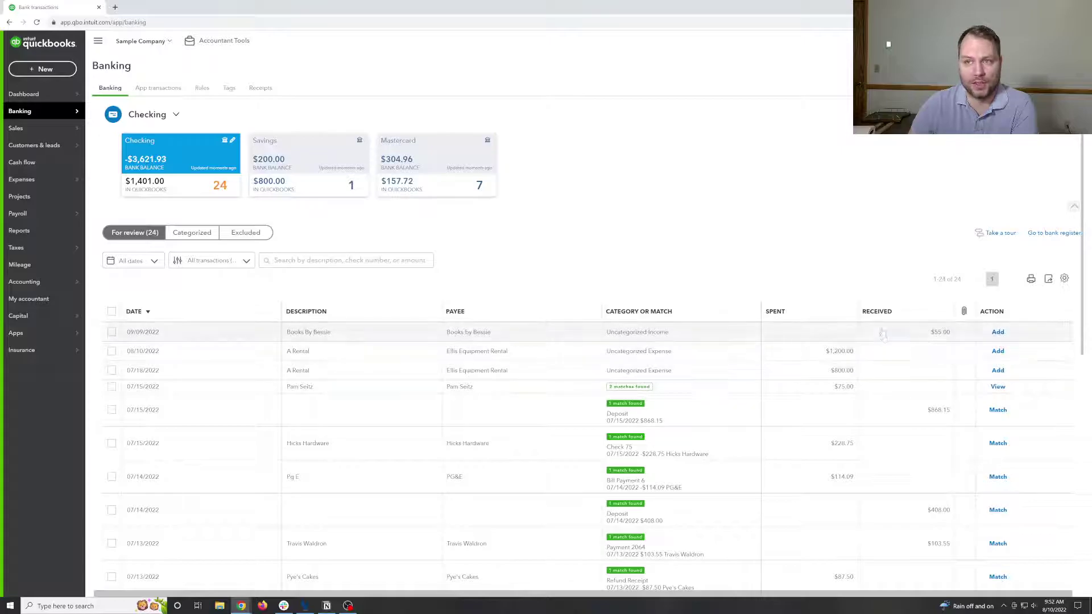
pyautogui.click(34, 69)
pyautogui.click(139, 196)
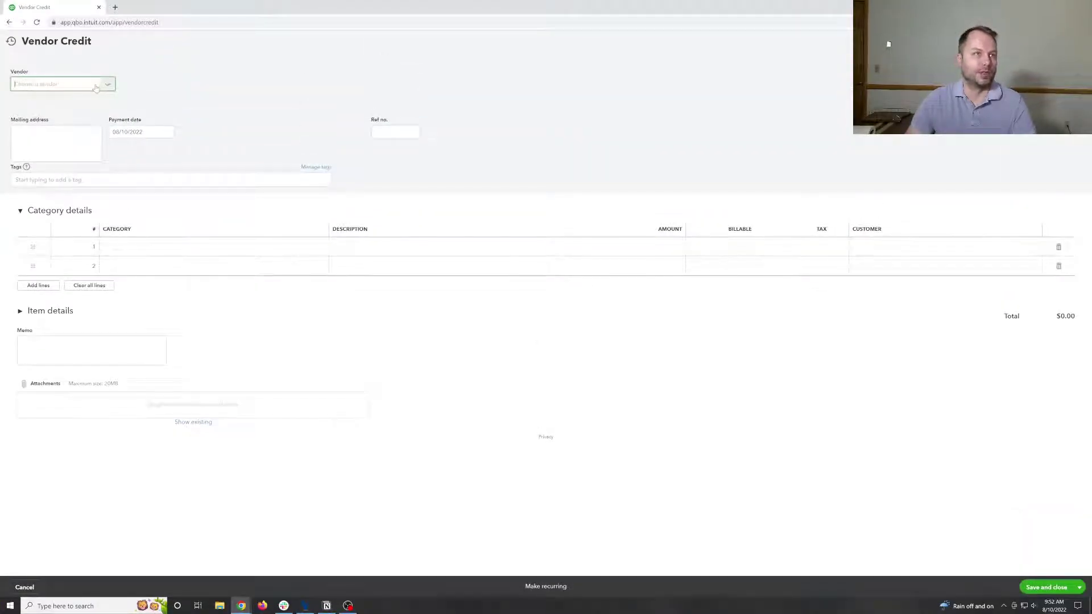
pyautogui.click(91, 86)
pyautogui.write('books')
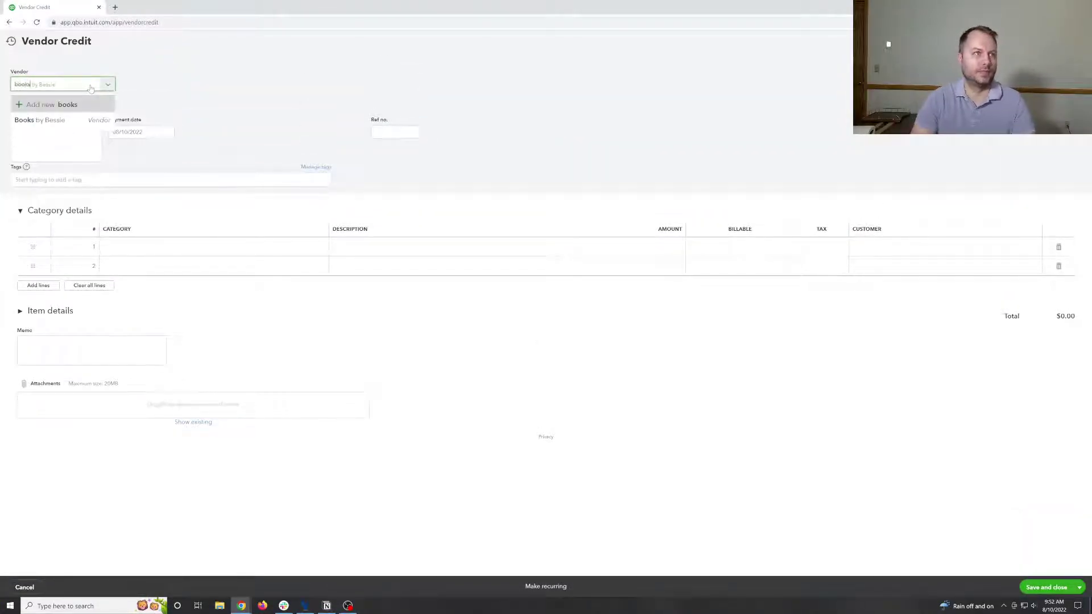
pyautogui.press('Tab')
# Fill the vendor credit's first line with category Advertising and amount 55.00, and save the credit.
pyautogui.click(192, 252)
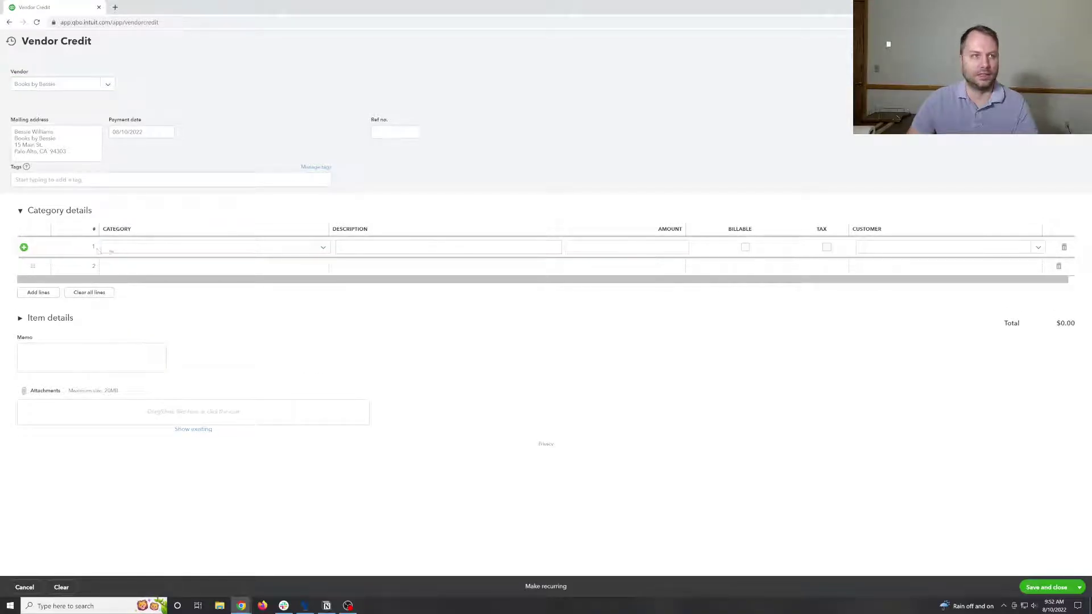
pyautogui.click(130, 251)
pyautogui.click(147, 283)
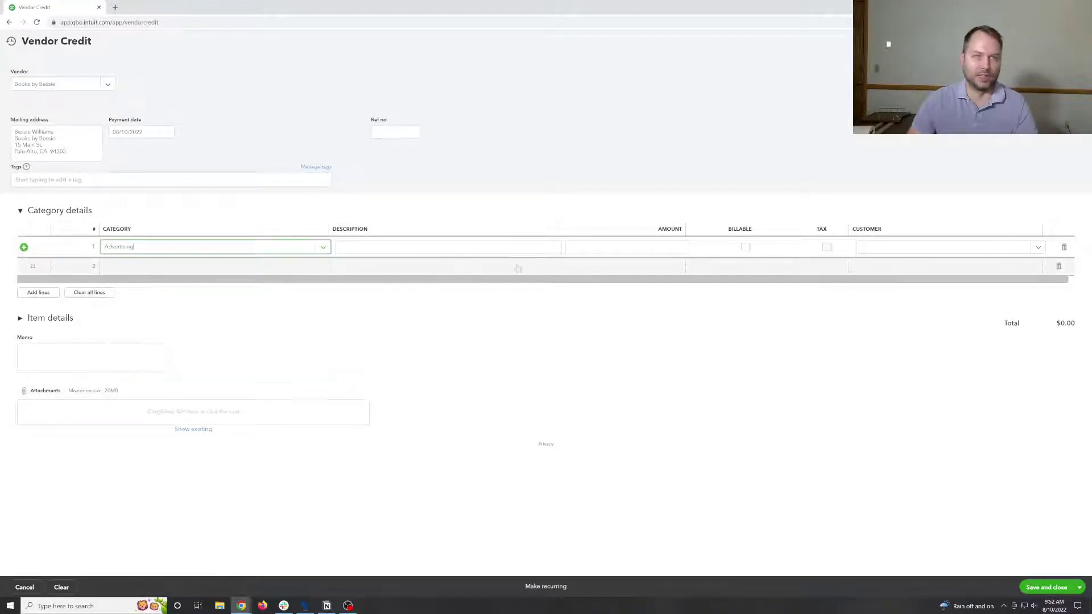
pyautogui.click(614, 244)
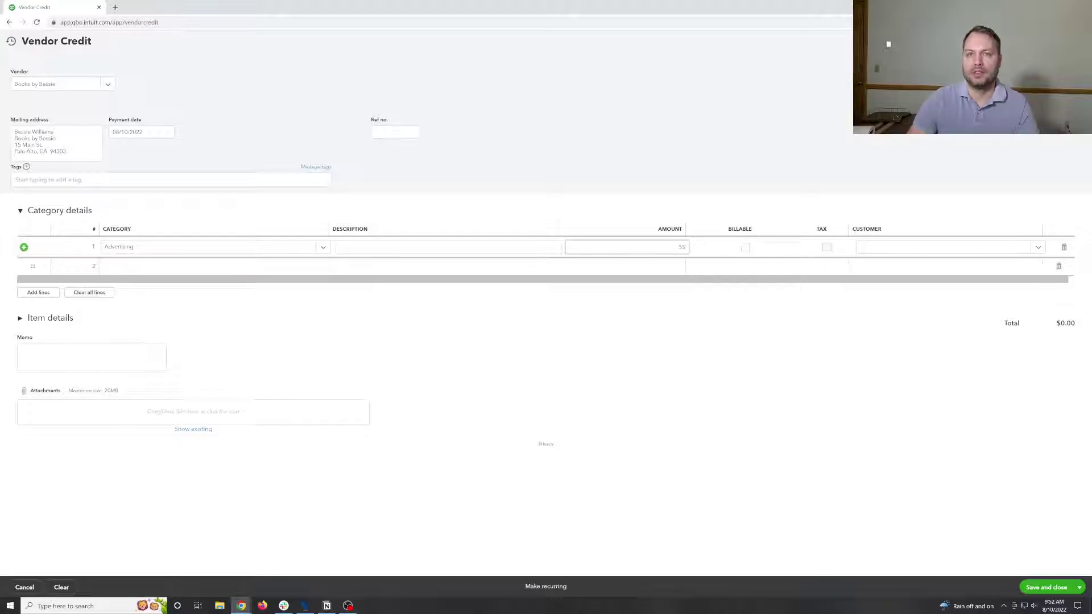
pyautogui.click(767, 251)
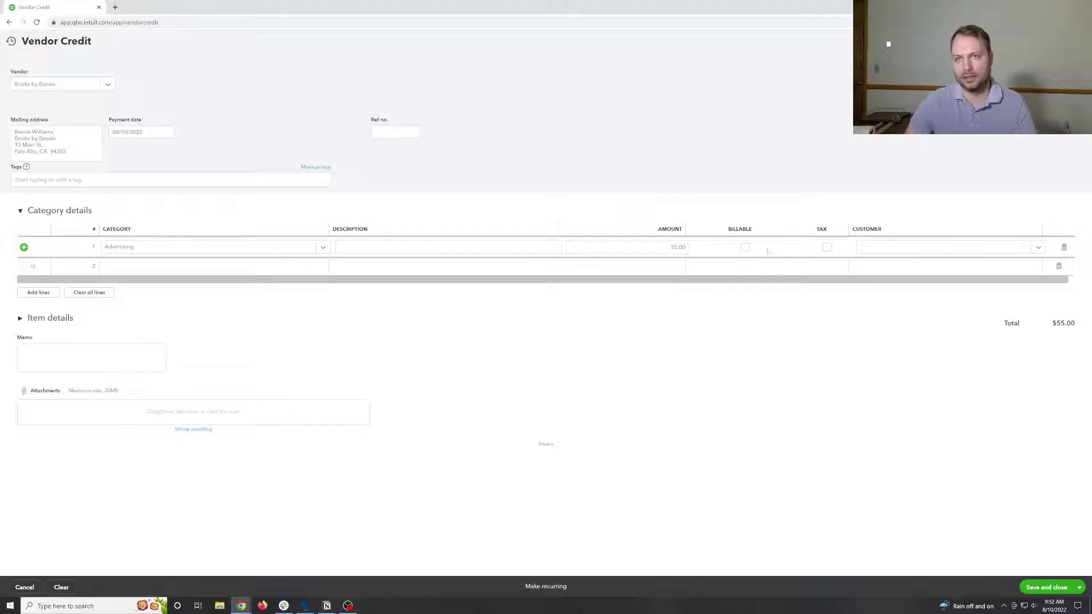
pyautogui.click(866, 421)
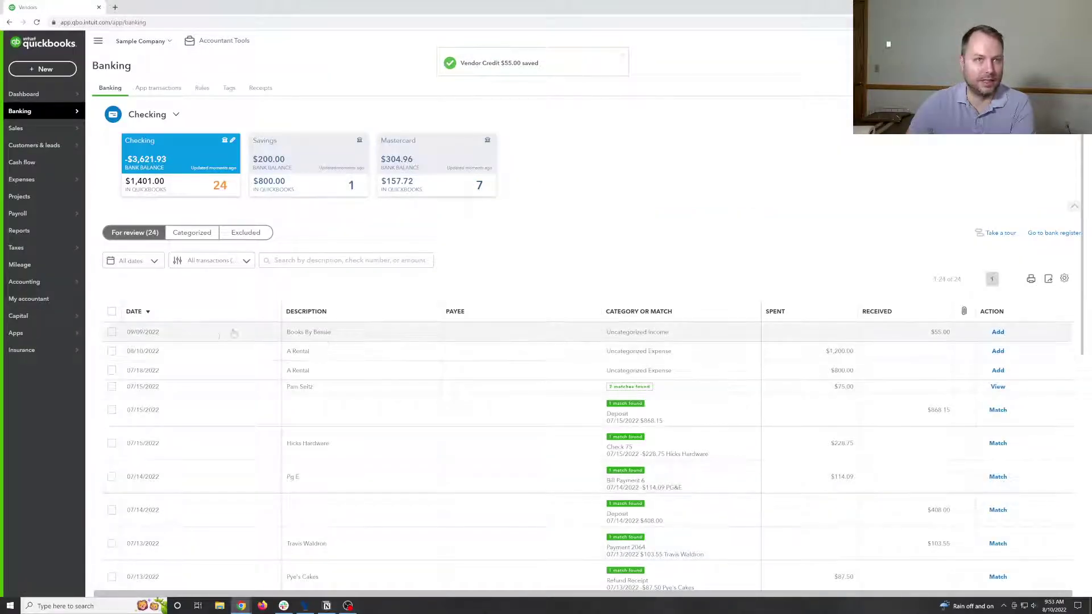
# Expand the Books by Bessie bank transaction and open the Vendors list in a separate browser tab.
pyautogui.click(431, 335)
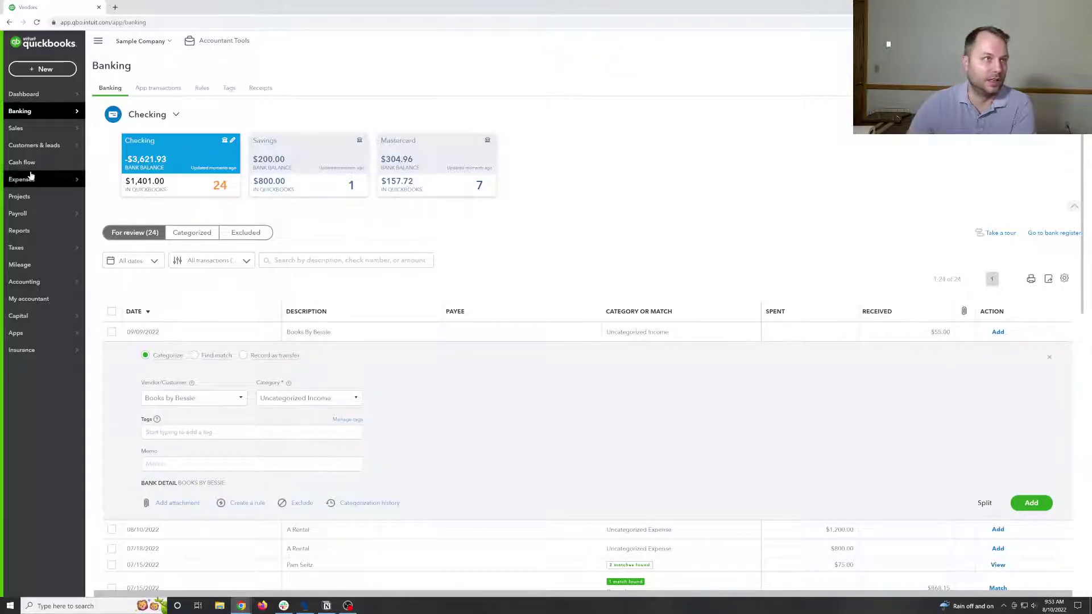
pyautogui.moveTo(46, 180)
pyautogui.rightClick(132, 202)
pyautogui.click(173, 209)
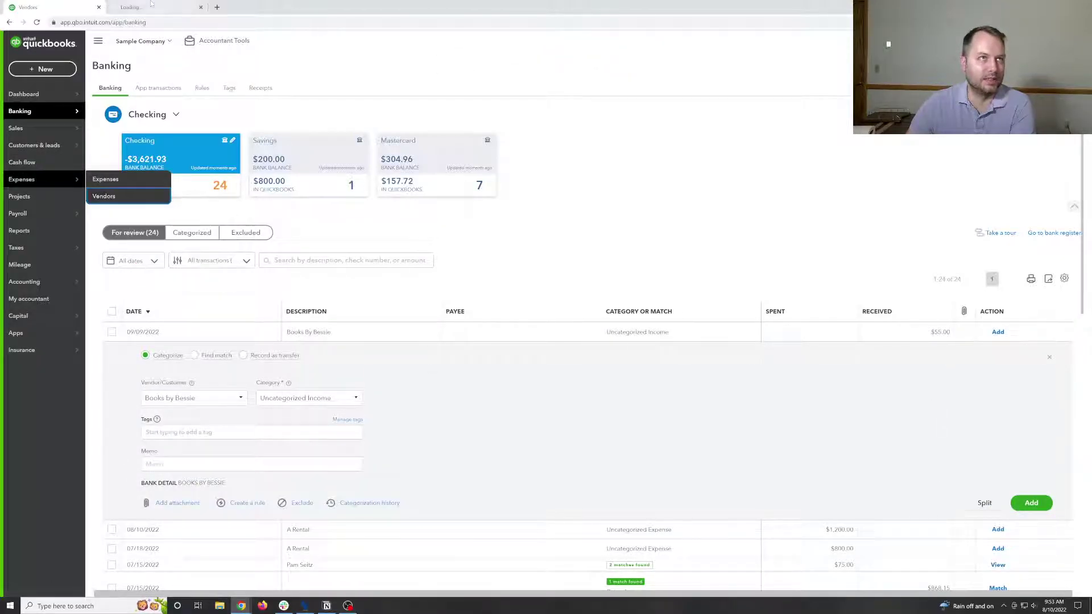
pyautogui.click(156, 7)
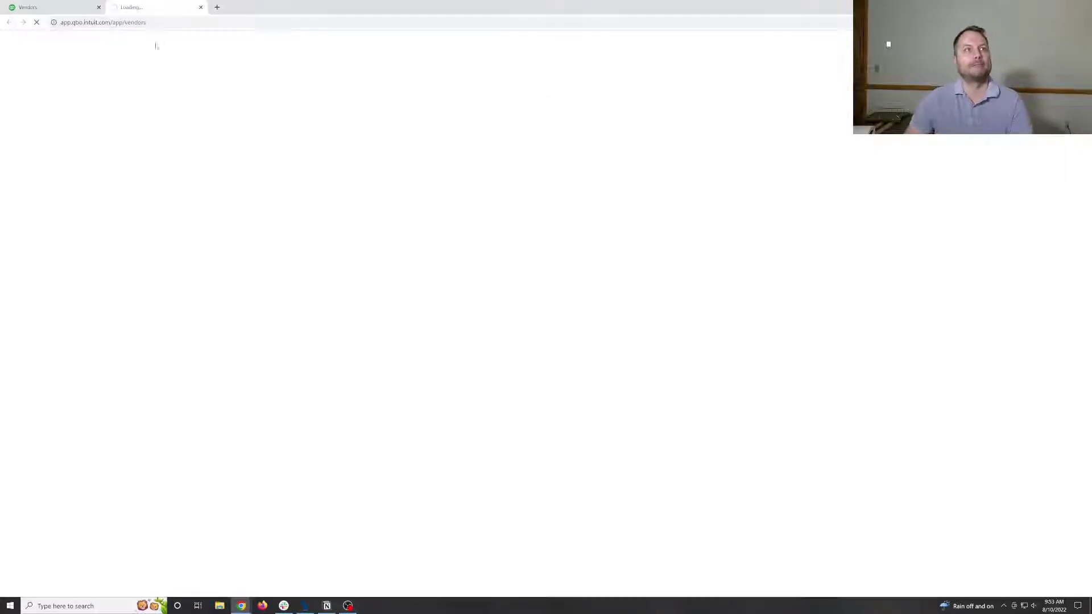
pyautogui.click(65, 12)
pyautogui.click(128, 8)
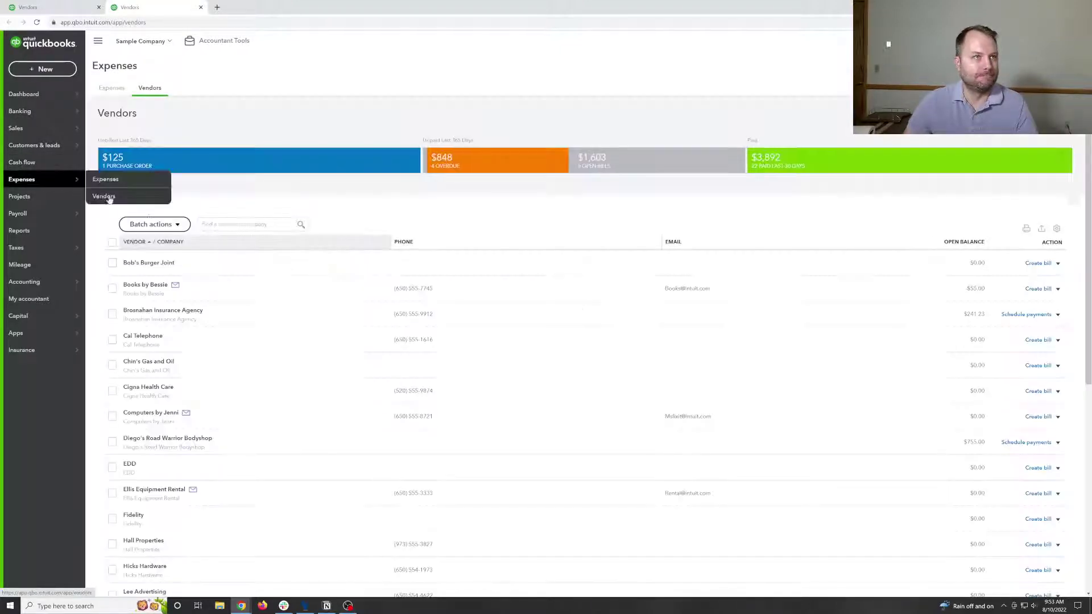
# Find Books by Bessie in the vendor list and open its transaction list.
pyautogui.click(230, 225)
pyautogui.write('bo')
pyautogui.press('Return')
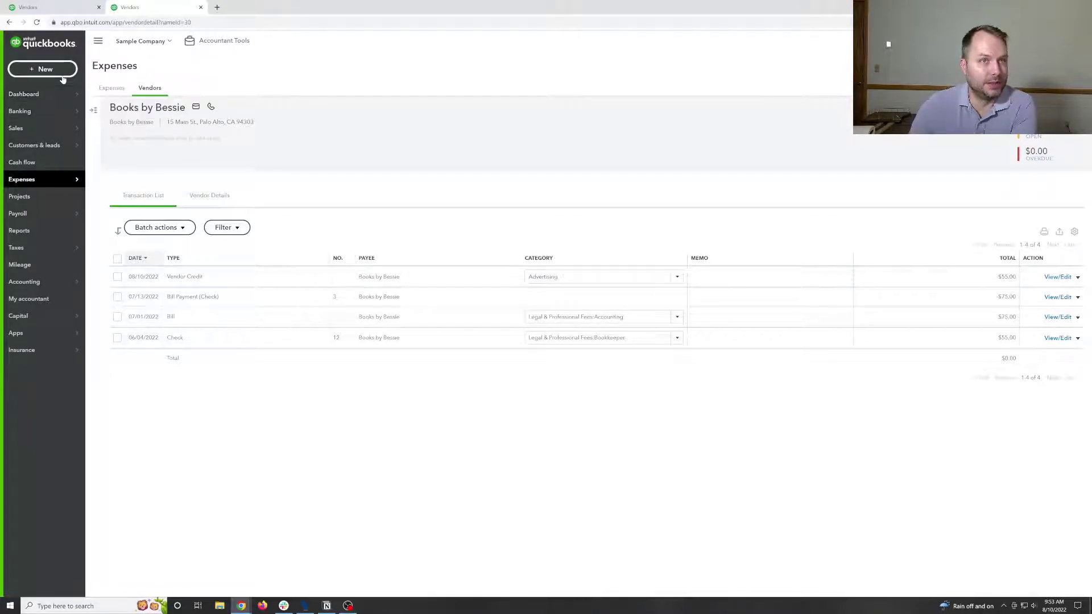
# Start a bank deposit into the Checking account and expand the section for adding funds.
pyautogui.click(55, 70)
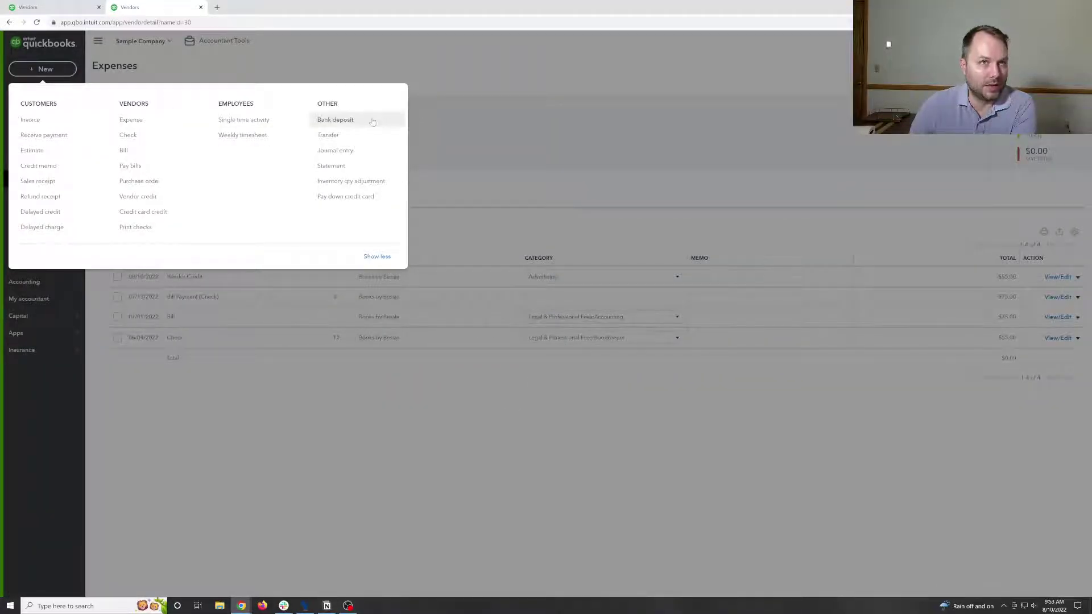
pyautogui.click(338, 119)
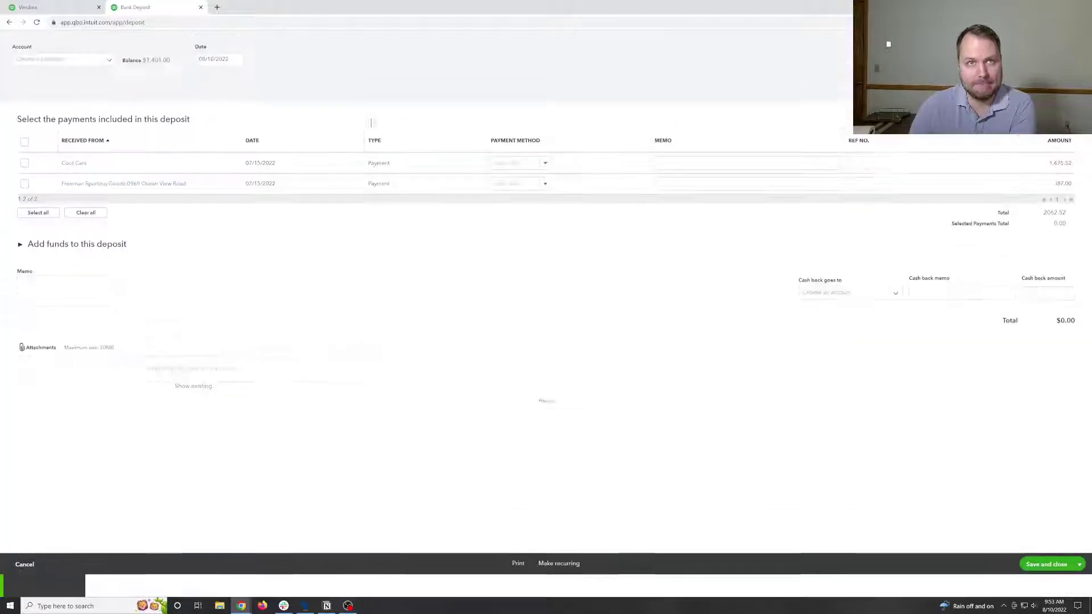
pyautogui.click(50, 282)
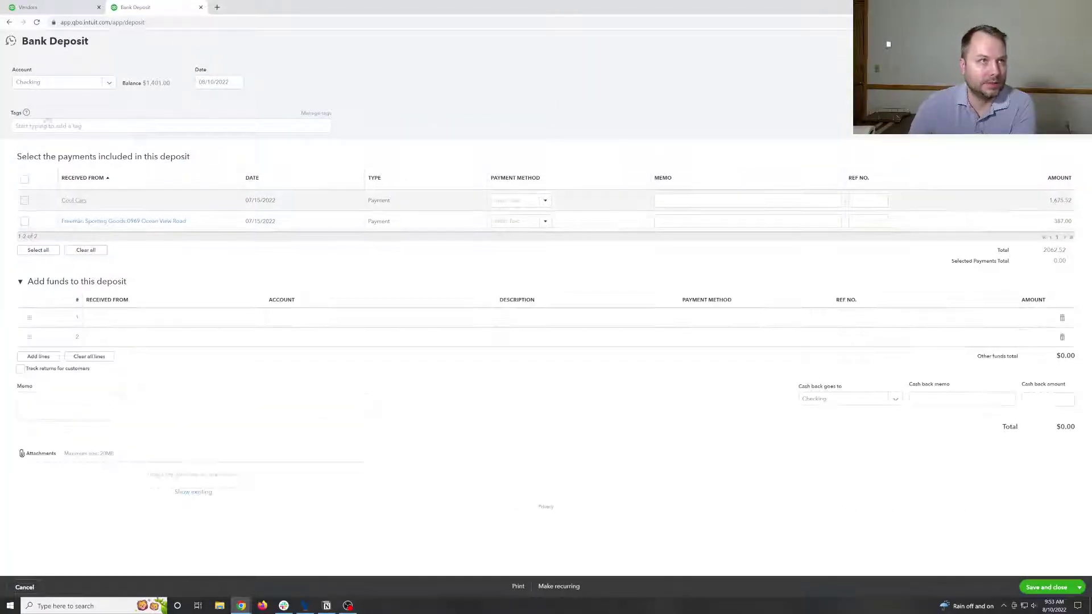
pyautogui.click(51, 85)
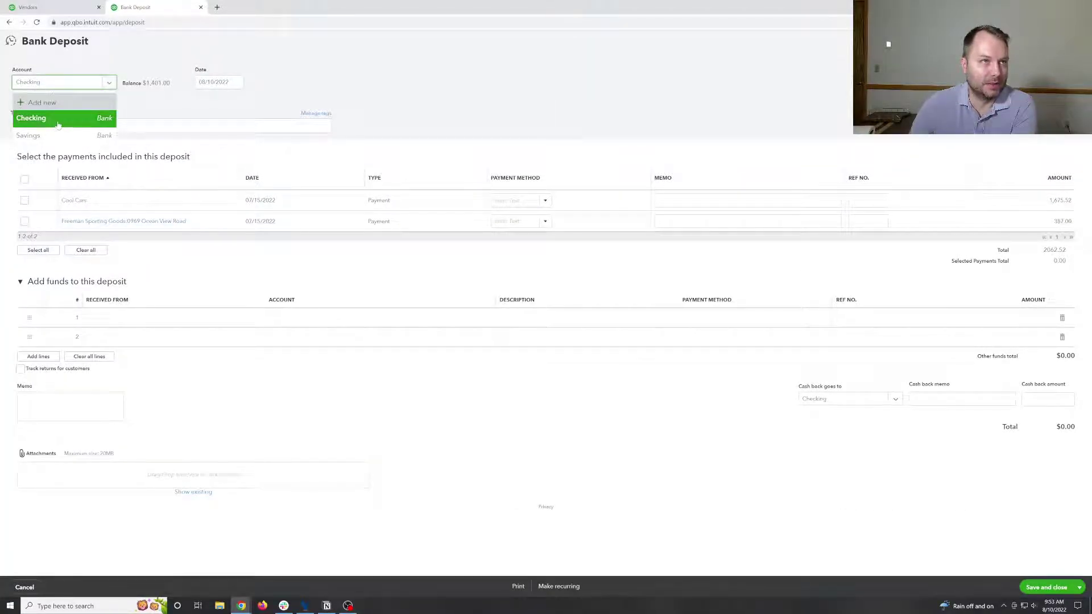
pyautogui.click(61, 123)
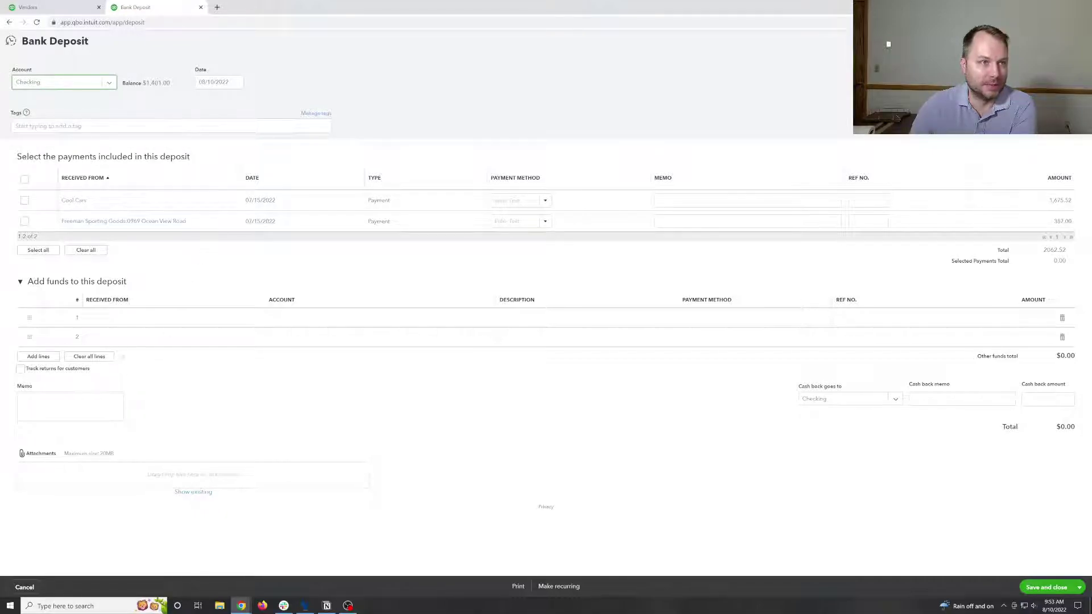
# Enter a deposit line received from Books by Bessie and assign it to Accounts Payable (A/P).
pyautogui.click(146, 319)
pyautogui.write('book')
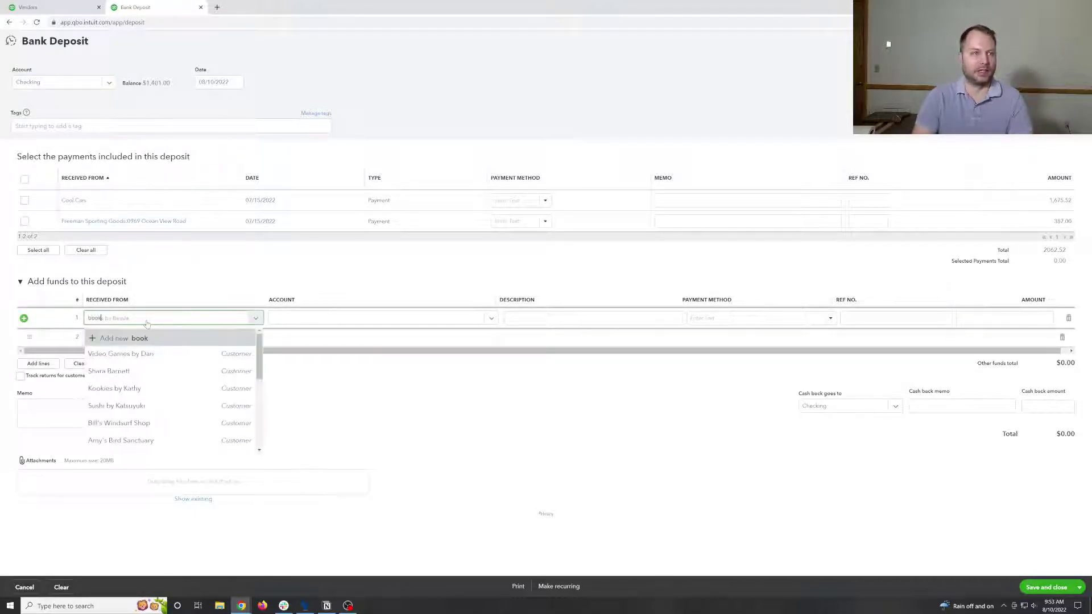
pyautogui.click(113, 354)
pyautogui.click(343, 318)
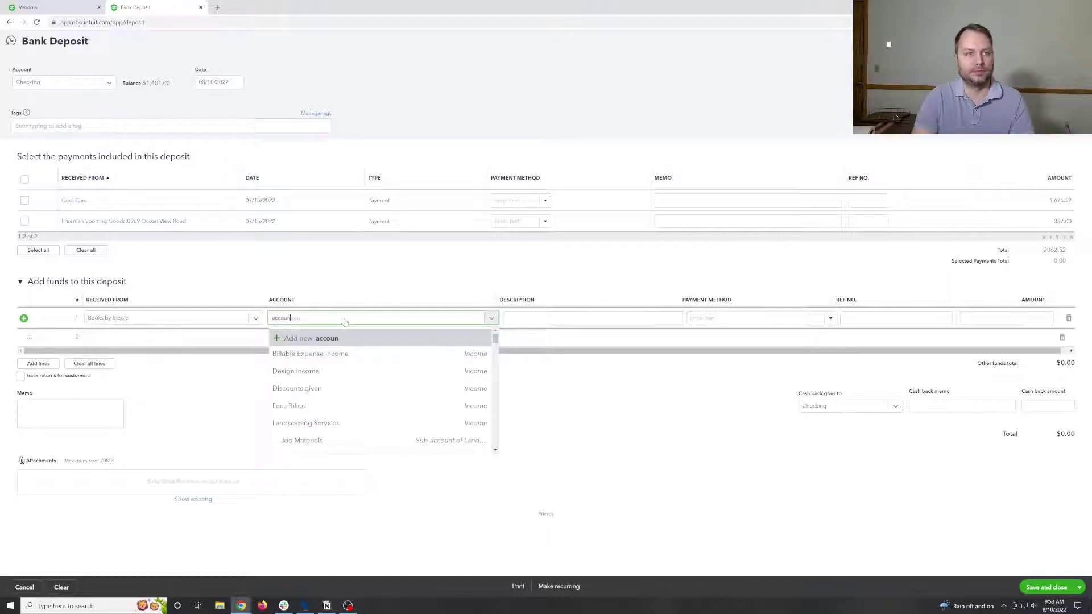
pyautogui.click(307, 354)
# Set the deposit line's amount to 55.00, check the added funds, and save the bank deposit.
pyautogui.click(1004, 317)
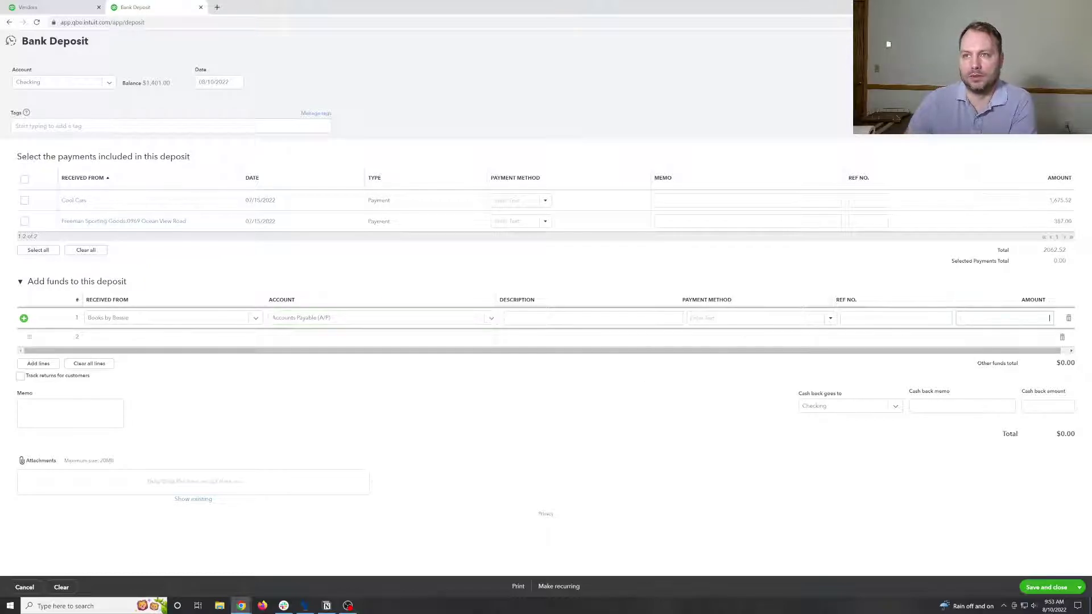
pyautogui.click(890, 283)
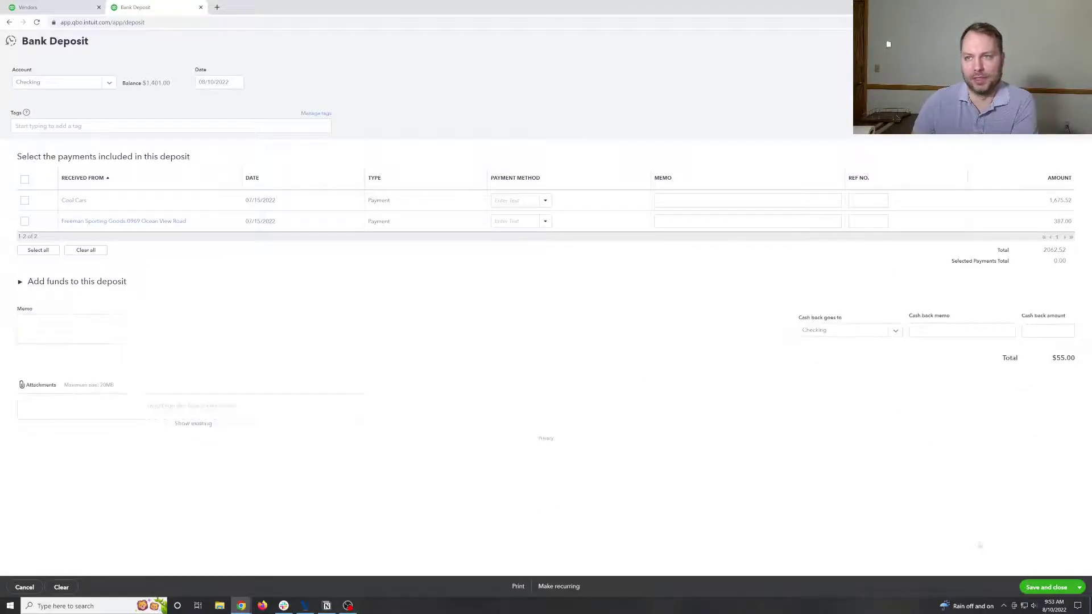
pyautogui.click(92, 282)
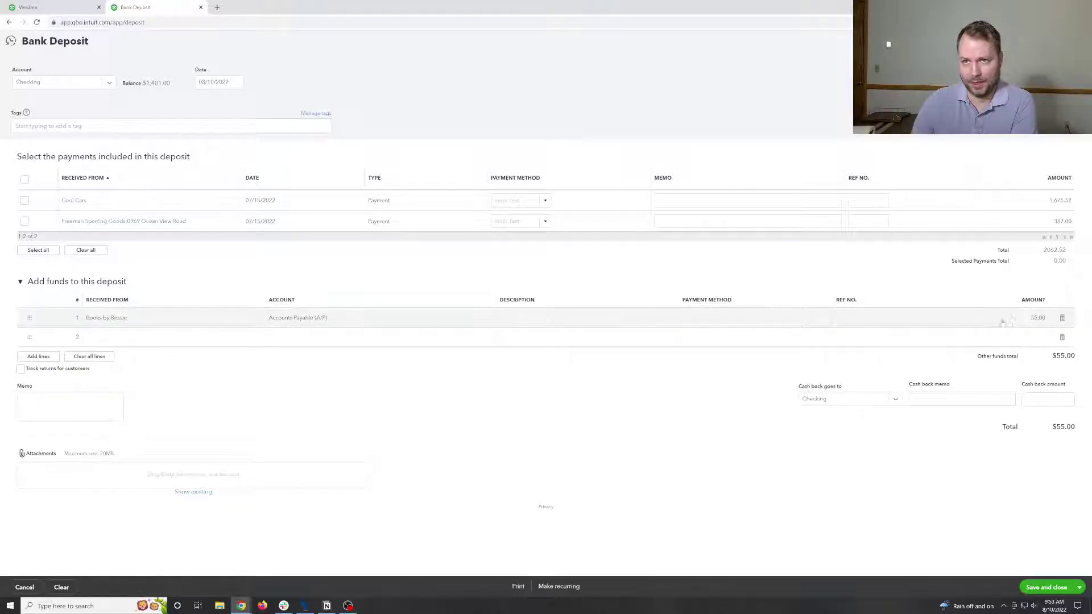
pyautogui.click(1049, 586)
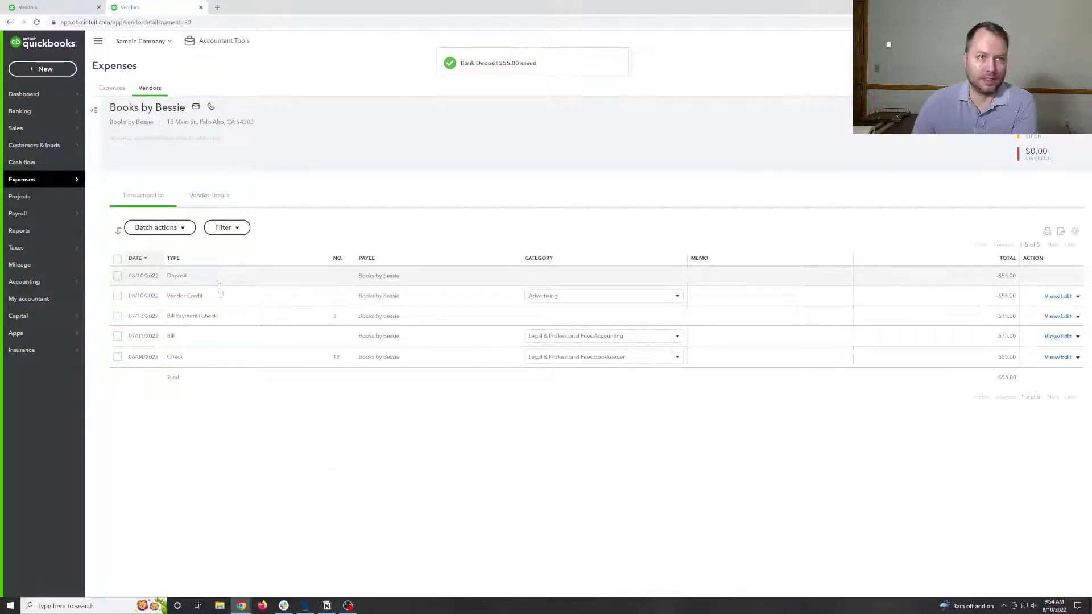
# Pay the Books by Bessie entry in Pay Bills by applying the 55.00 vendor credit, and save the payment.
pyautogui.click(30, 71)
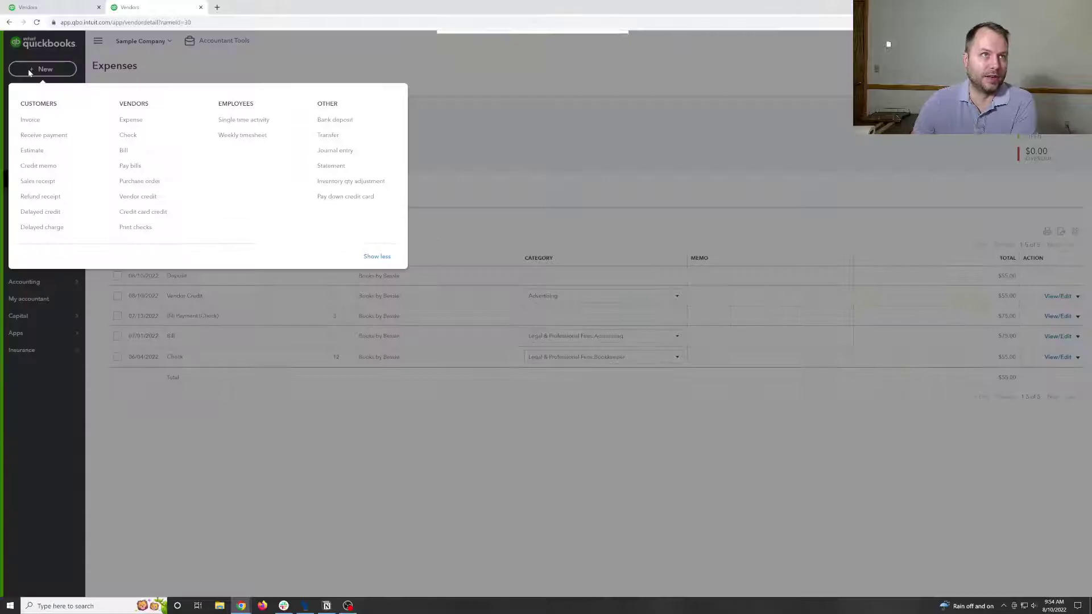
pyautogui.click(130, 165)
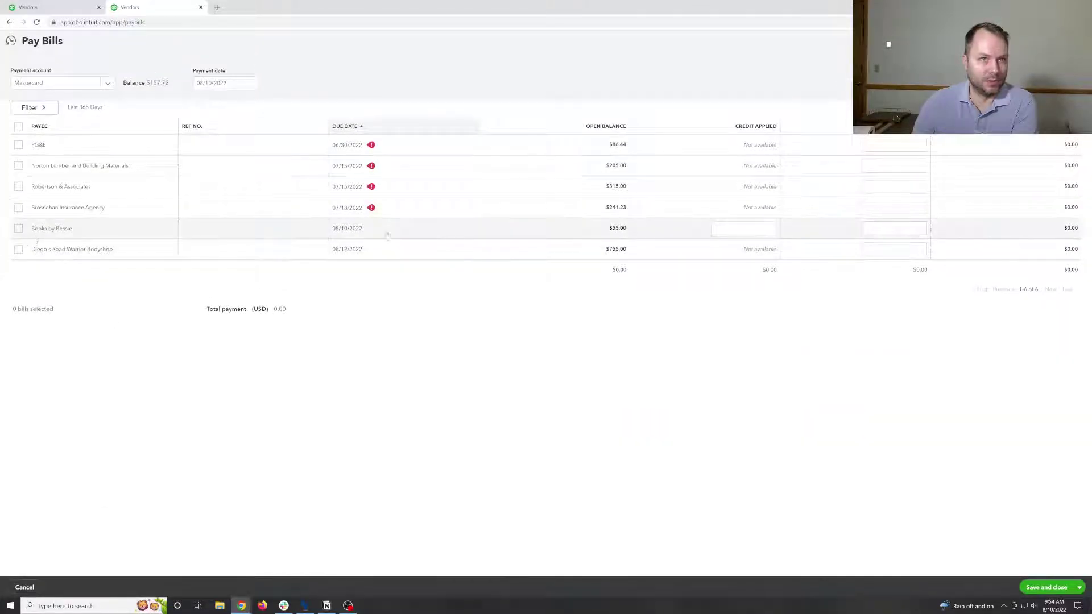
pyautogui.click(19, 227)
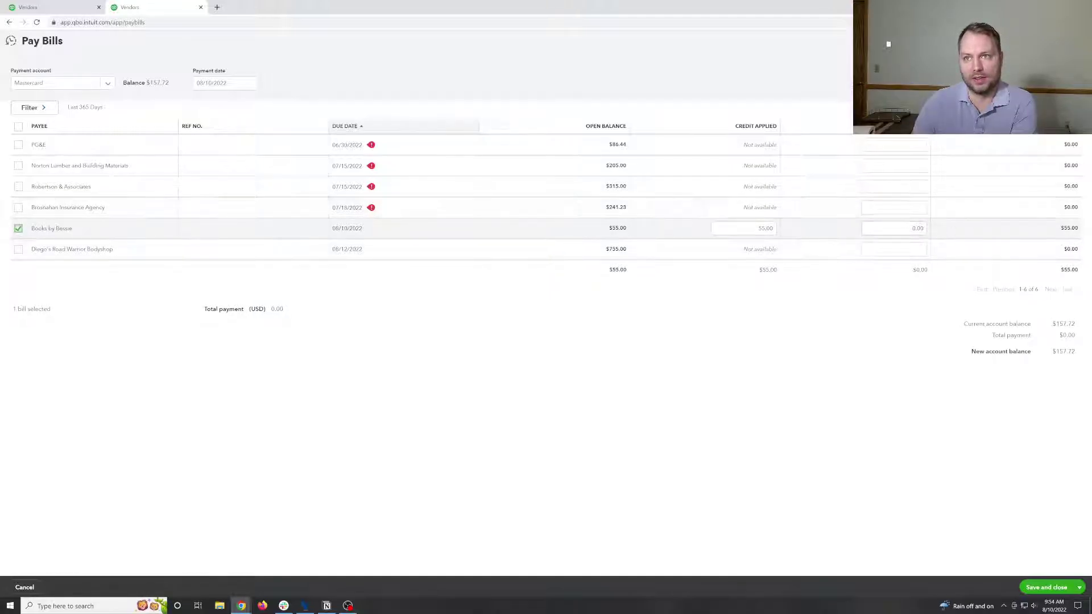
pyautogui.click(1078, 587)
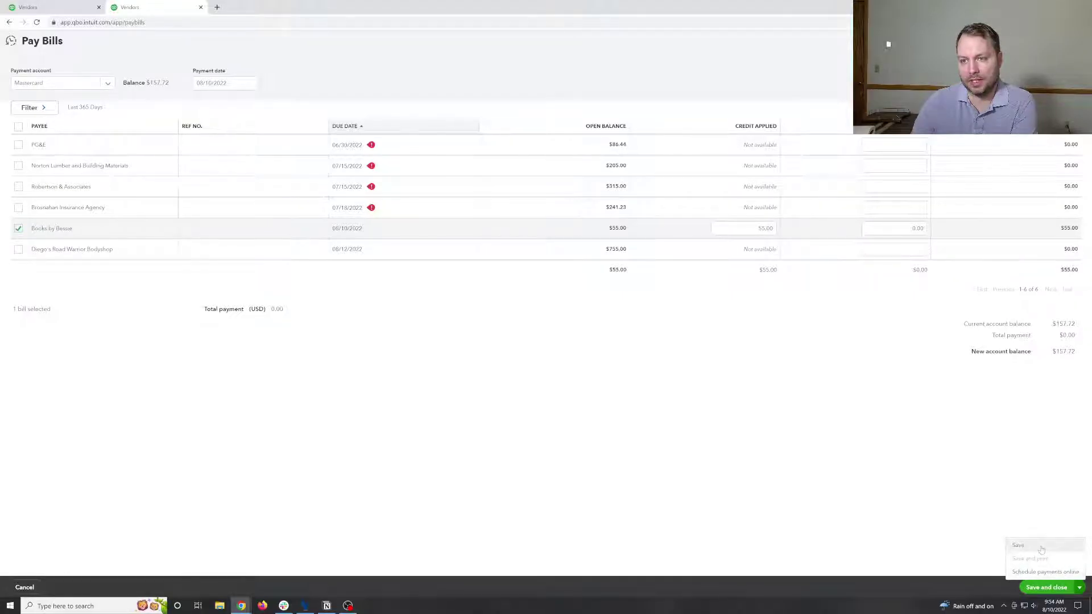
pyautogui.click(1018, 545)
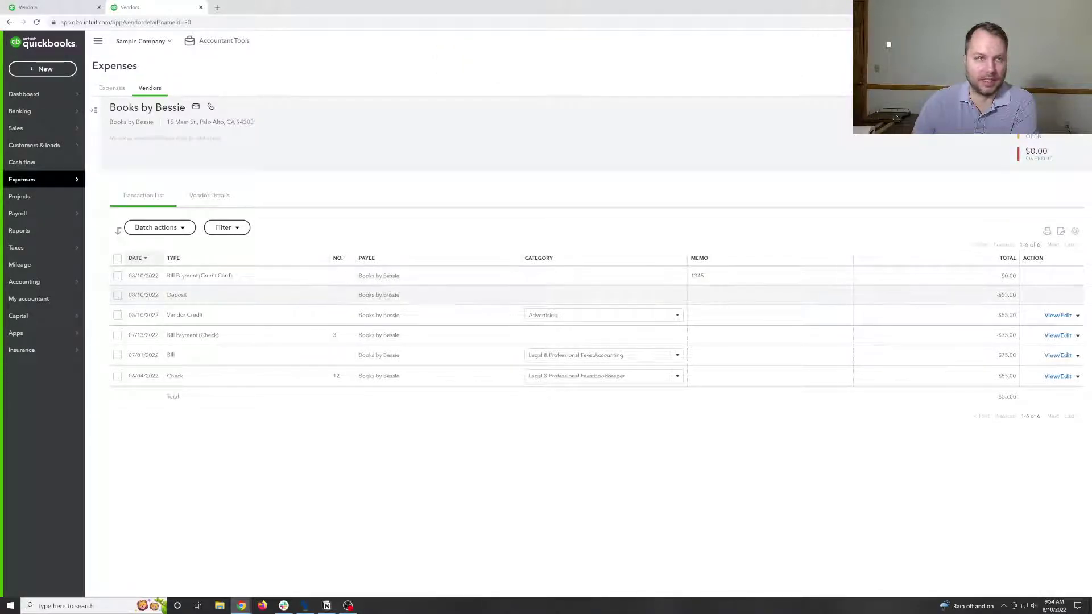
# Match the Books by Bessie $55.00 bank transaction to its recorded deposit.
pyautogui.click(34, 111)
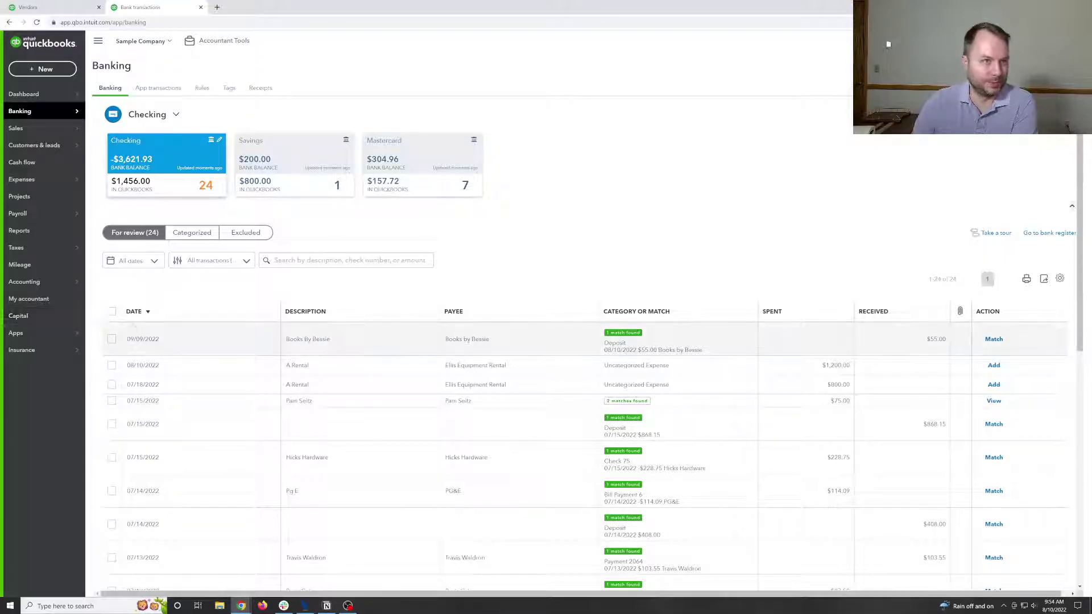
pyautogui.click(993, 339)
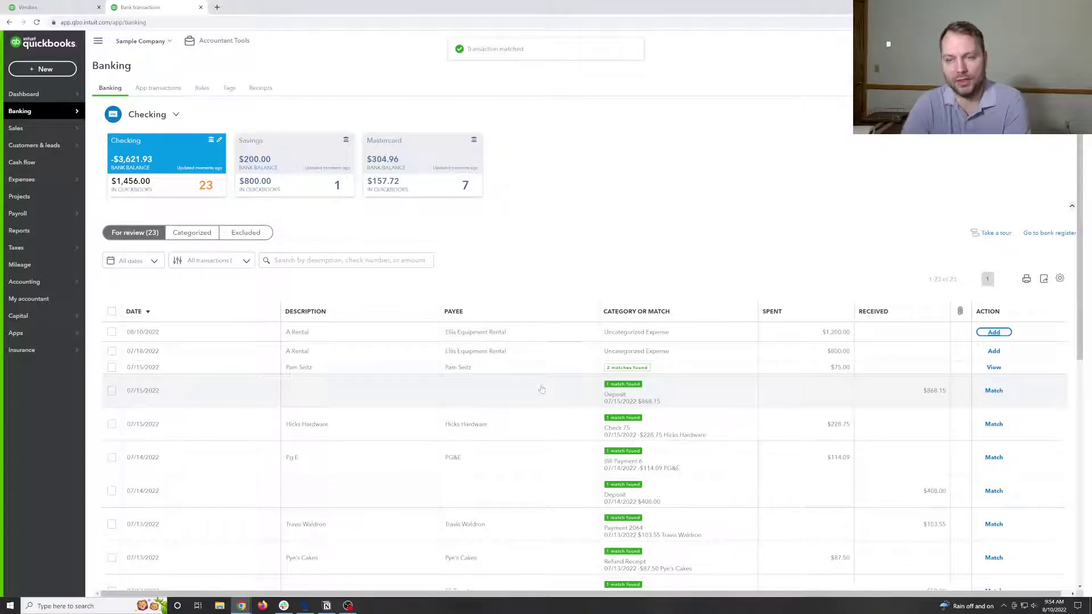
pyautogui.click(43, 69)
pyautogui.click(138, 196)
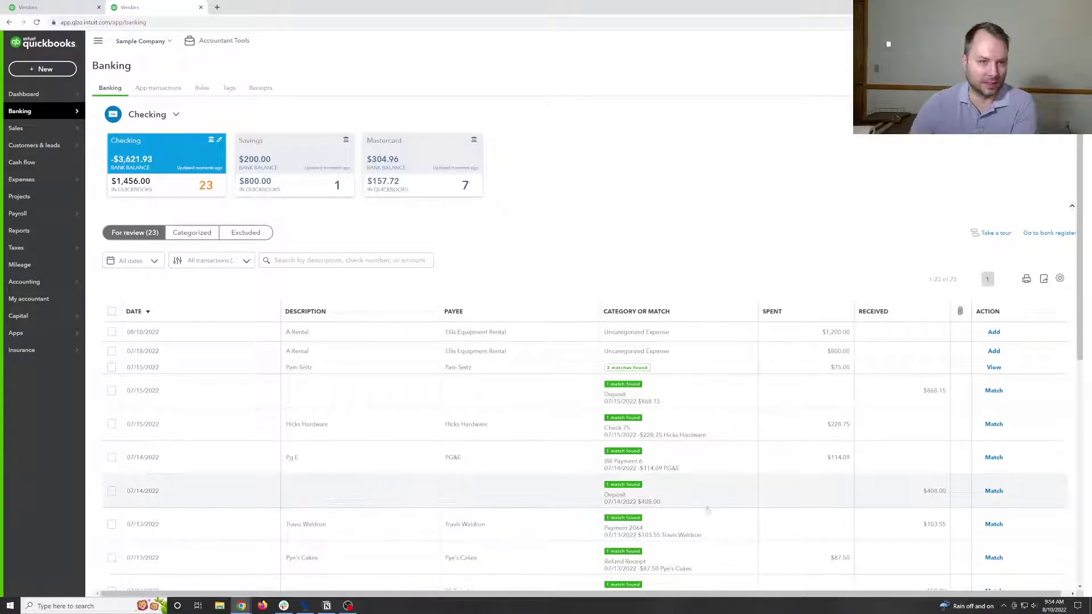
# Create a new vendor credit and select Cal Telephone as the vendor.
pyautogui.click(42, 69)
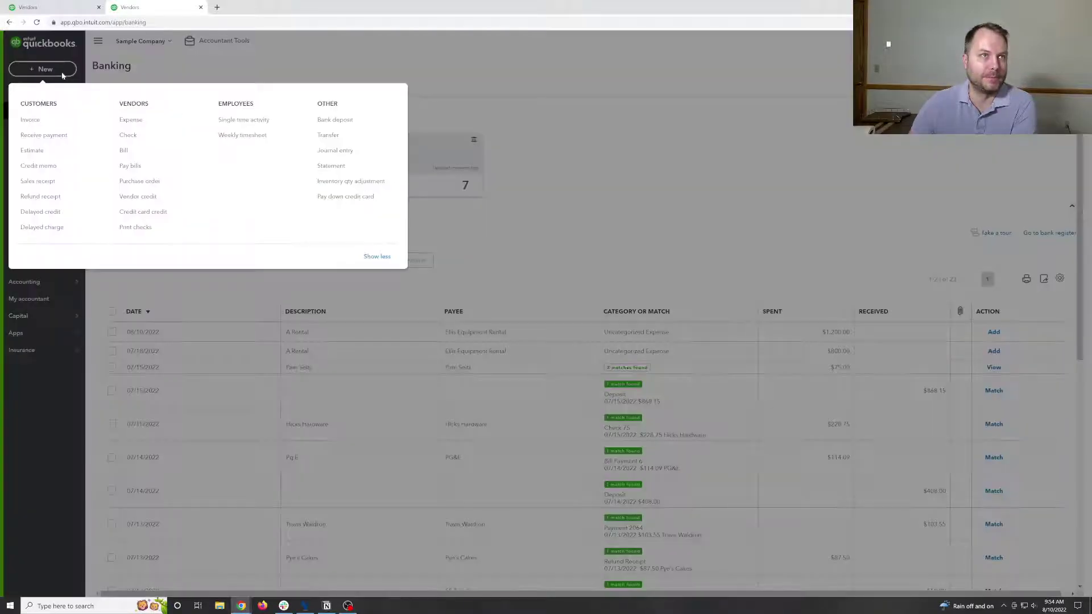
pyautogui.click(130, 196)
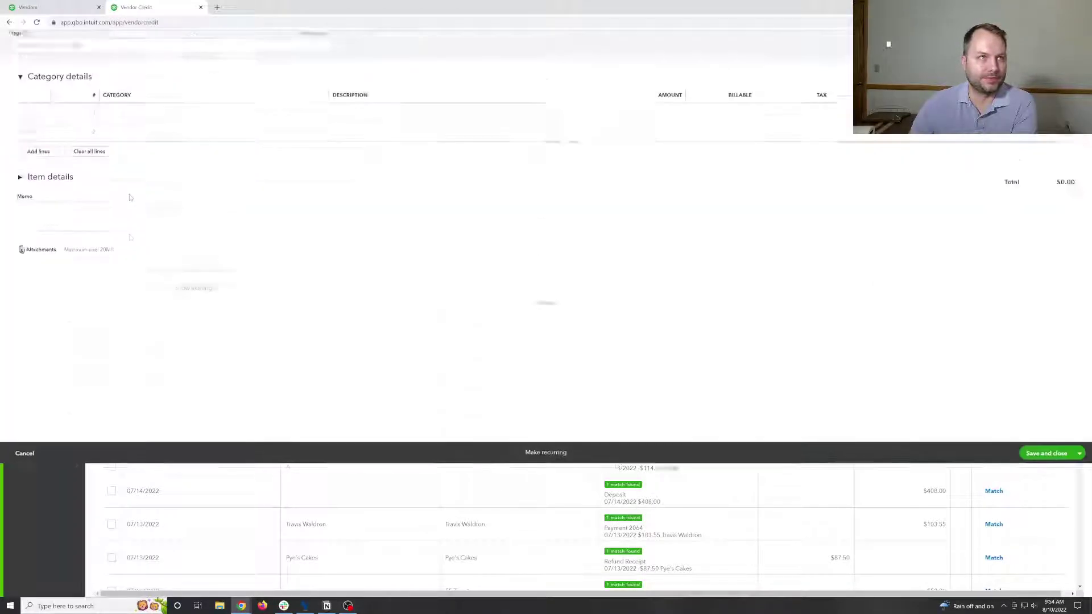
pyautogui.click(78, 90)
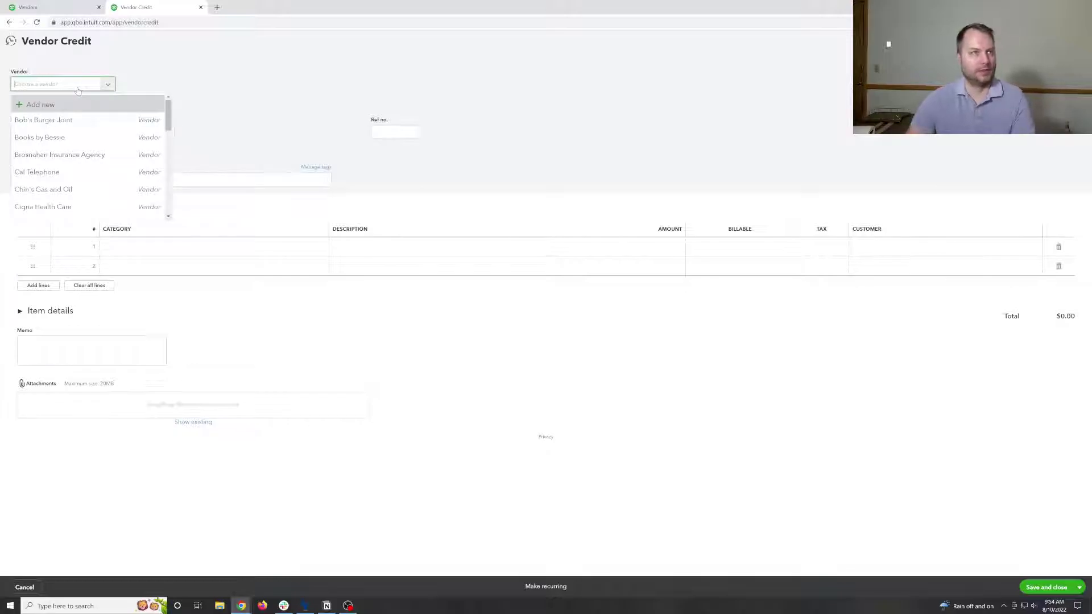
pyautogui.click(88, 171)
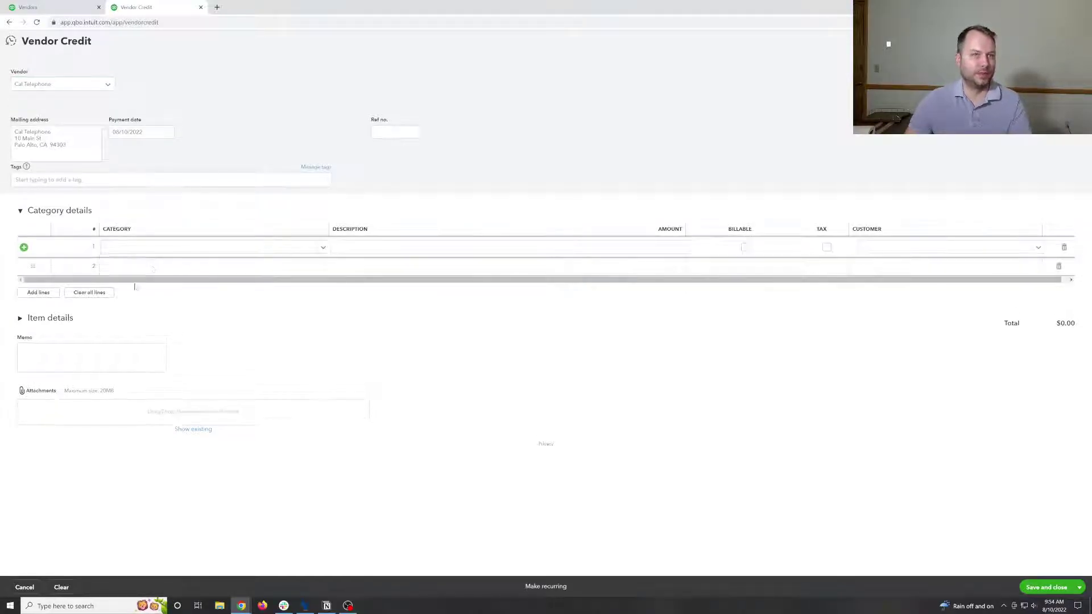
# Expand the vendor credit's item details and add Sprinkler Heads as the first product line.
pyautogui.click(45, 318)
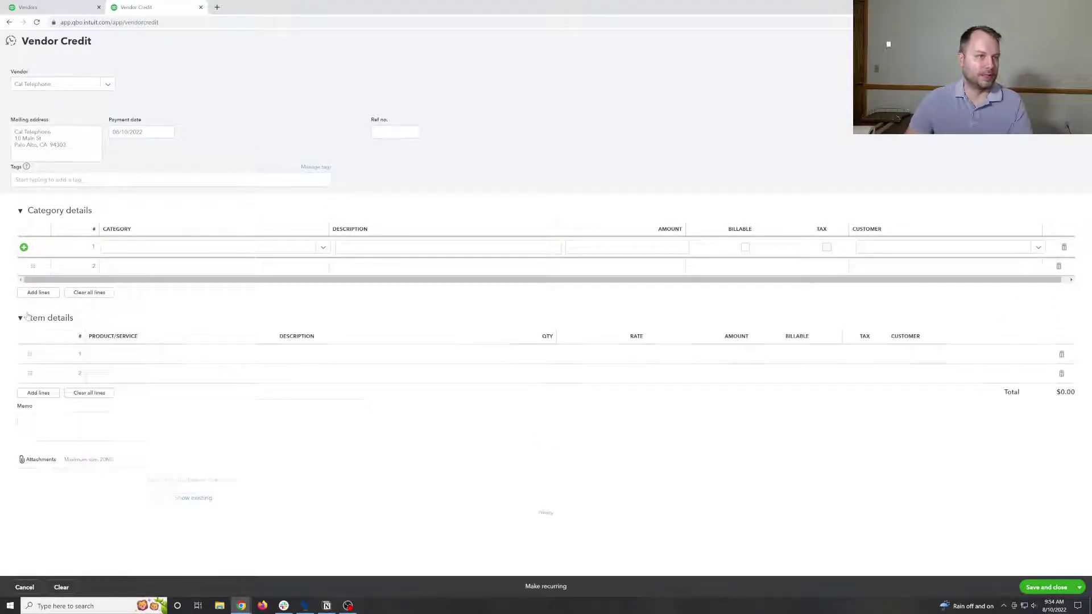
pyautogui.click(146, 348)
pyautogui.scroll(-2, 211, 436)
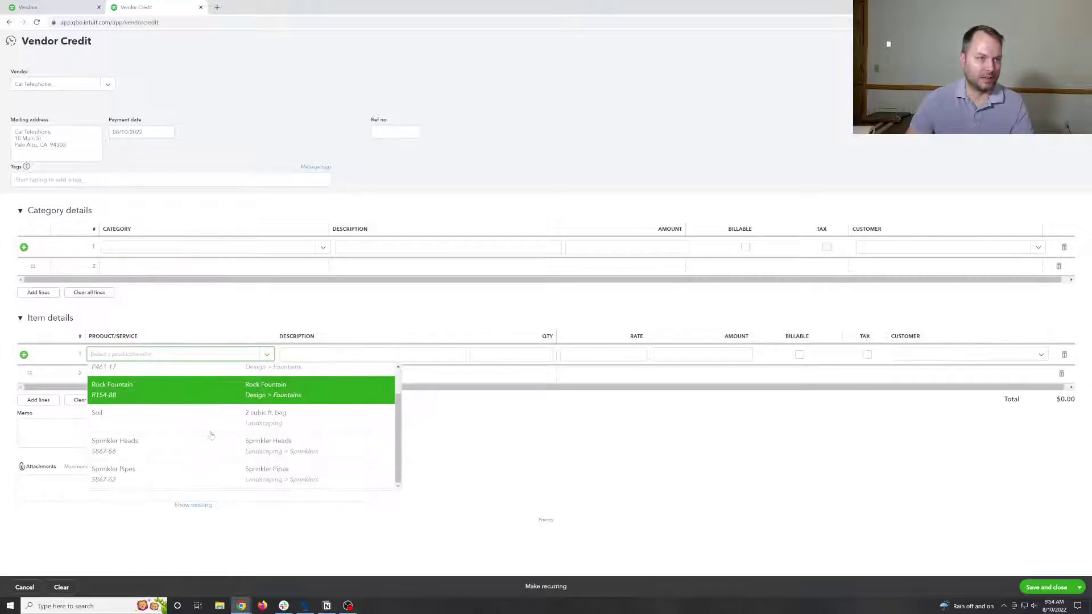
pyautogui.click(211, 443)
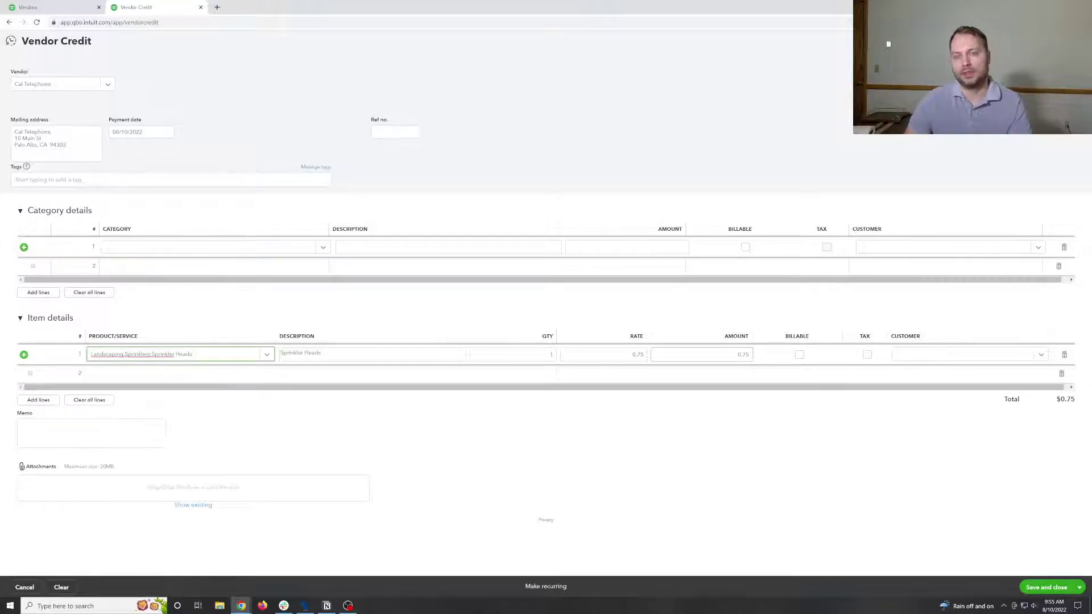
# Set the Sprinkler Heads line to quantity 15 and amount 408, and save the vendor credit.
pyautogui.click(637, 355)
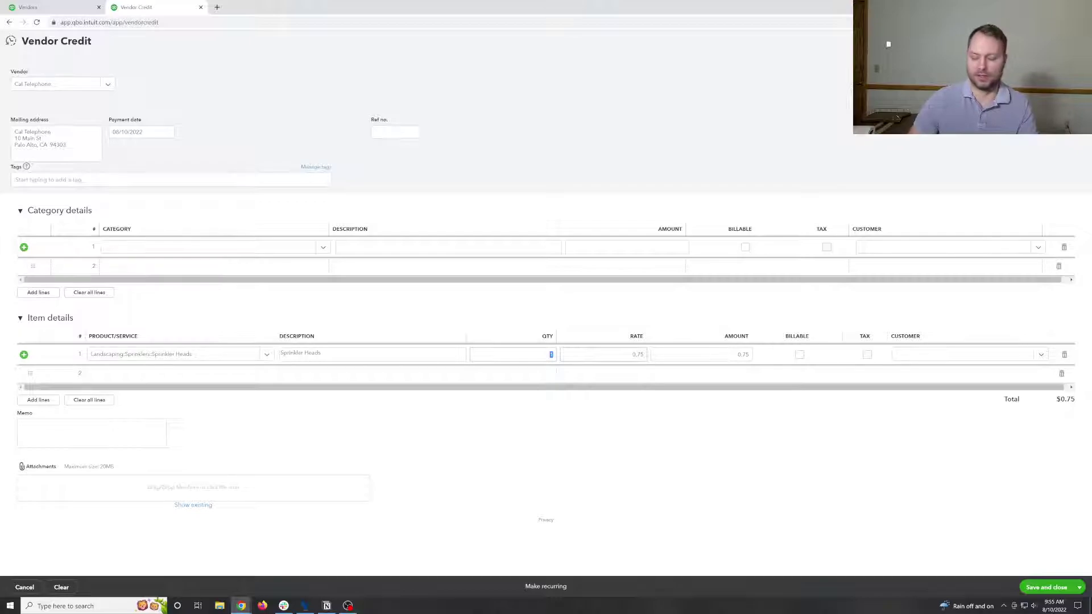
pyautogui.press('Tab')
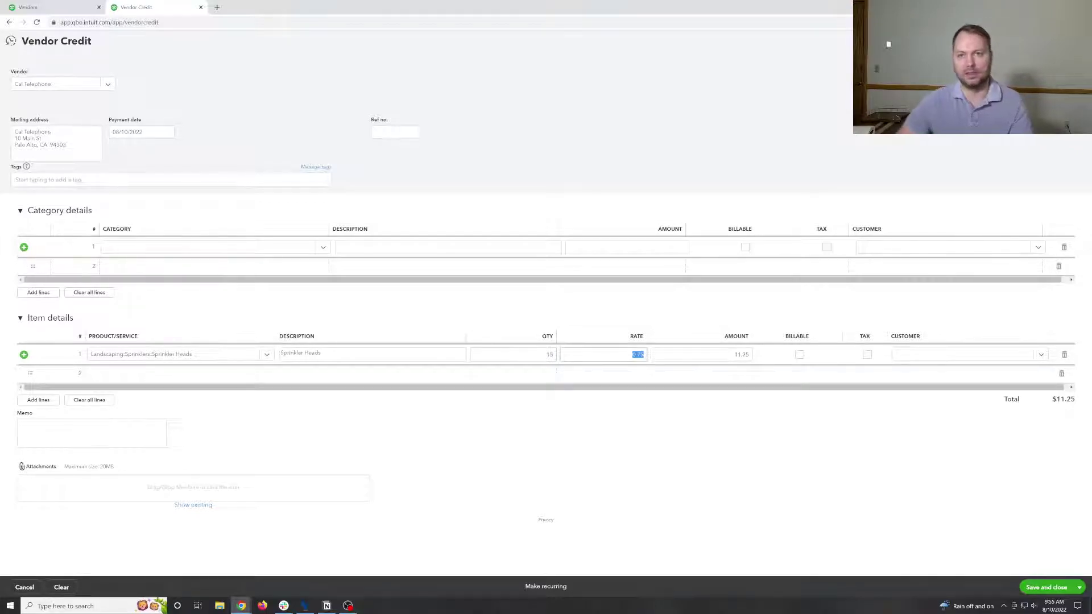
pyautogui.press('Tab')
pyautogui.write('408')
pyautogui.press('Tab')
pyautogui.click(312, 415)
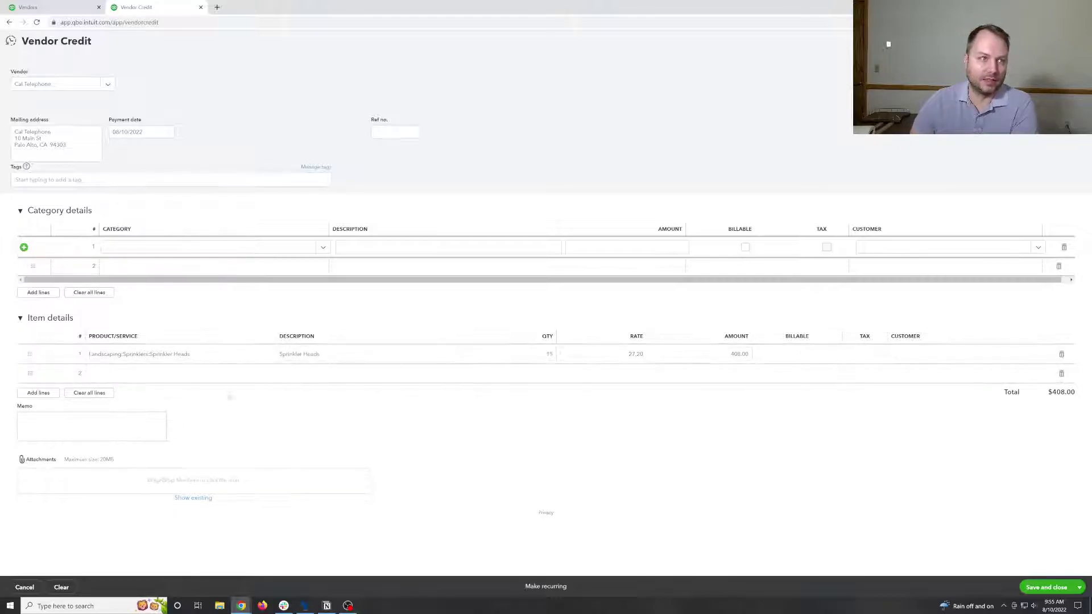
pyautogui.click(1046, 587)
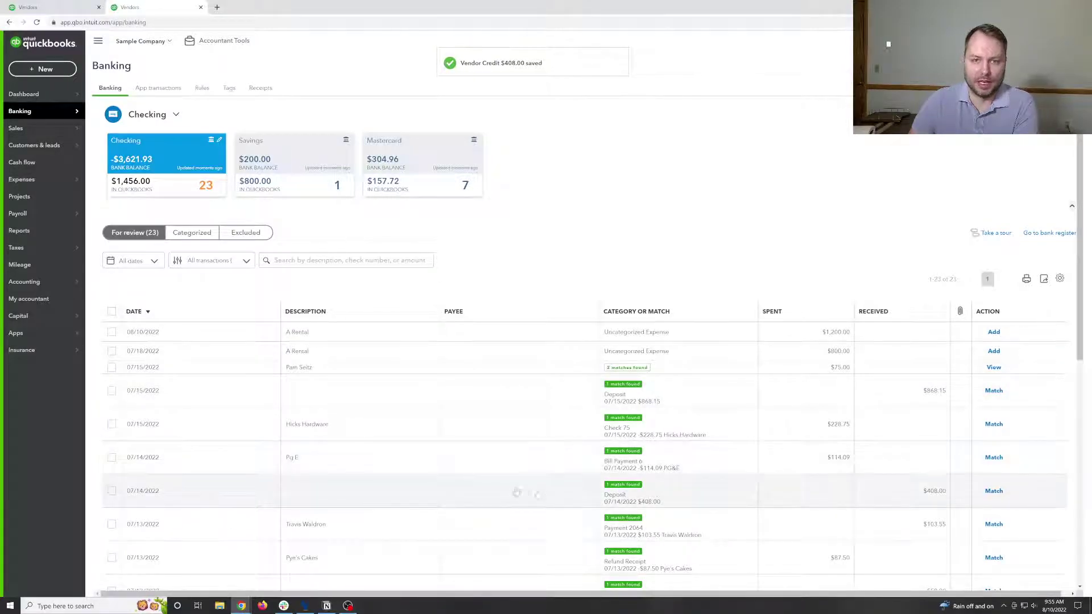
# Create a bank deposit with an added funds line received from Cal Telephone and assigned to Accounts Payable (A/P).
pyautogui.click(47, 68)
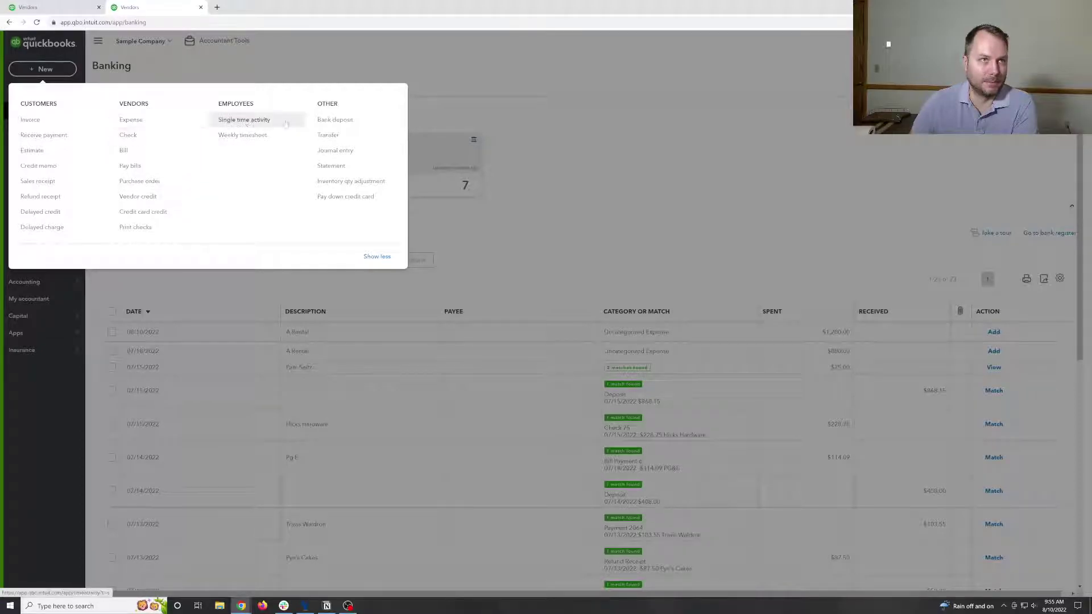
pyautogui.click(330, 124)
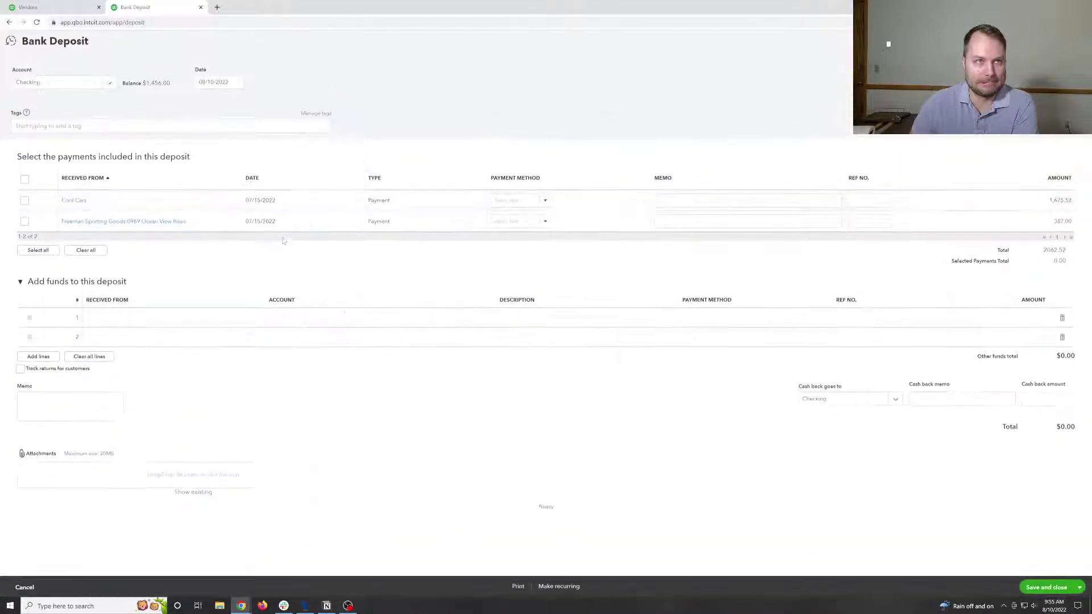
pyautogui.click(112, 323)
pyautogui.write('cal')
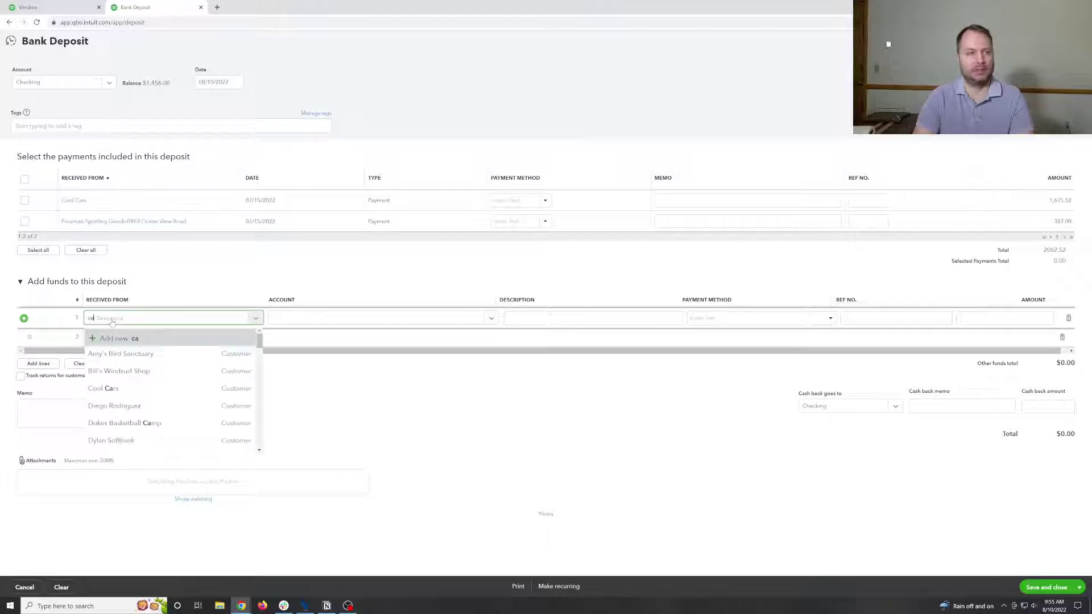
pyautogui.click(232, 355)
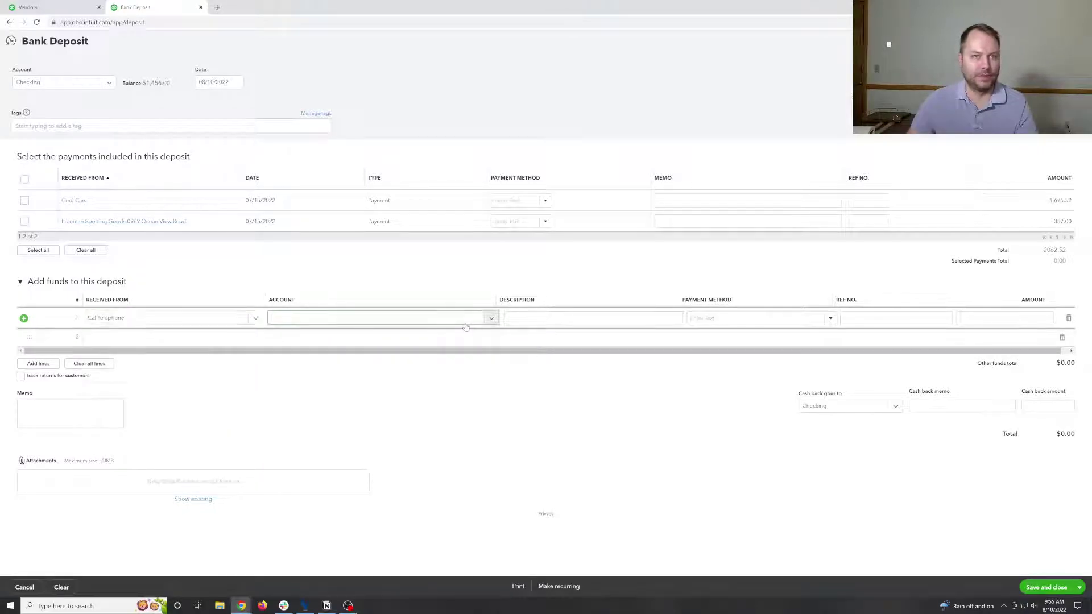
pyautogui.click(465, 319)
pyautogui.write('acc')
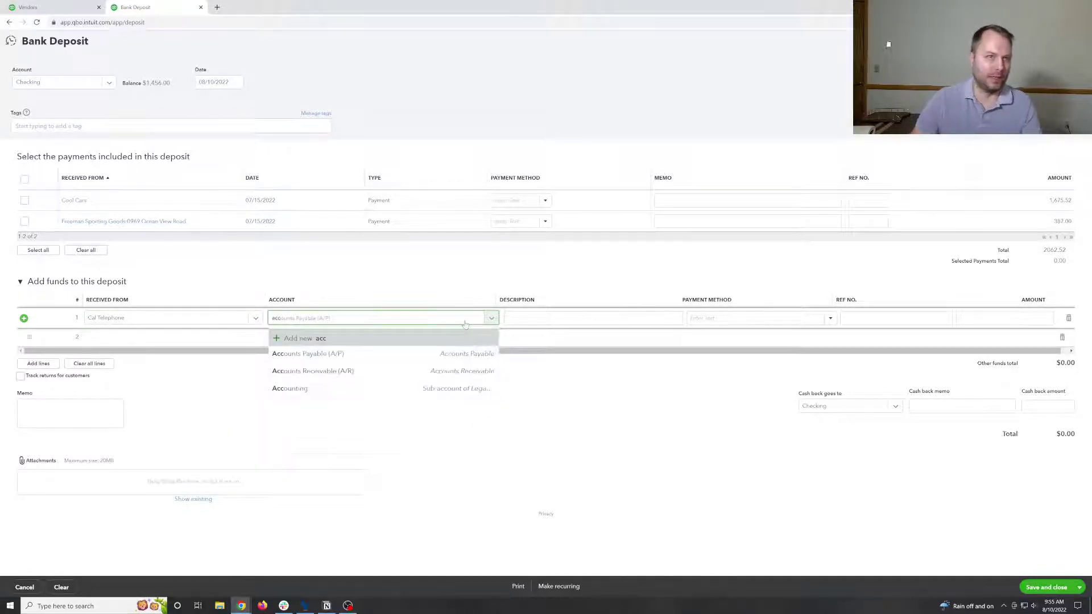
pyautogui.click(319, 353)
# Set the Cal Telephone deposit line's amount to 408.00 and save the bank deposit.
pyautogui.click(1004, 318)
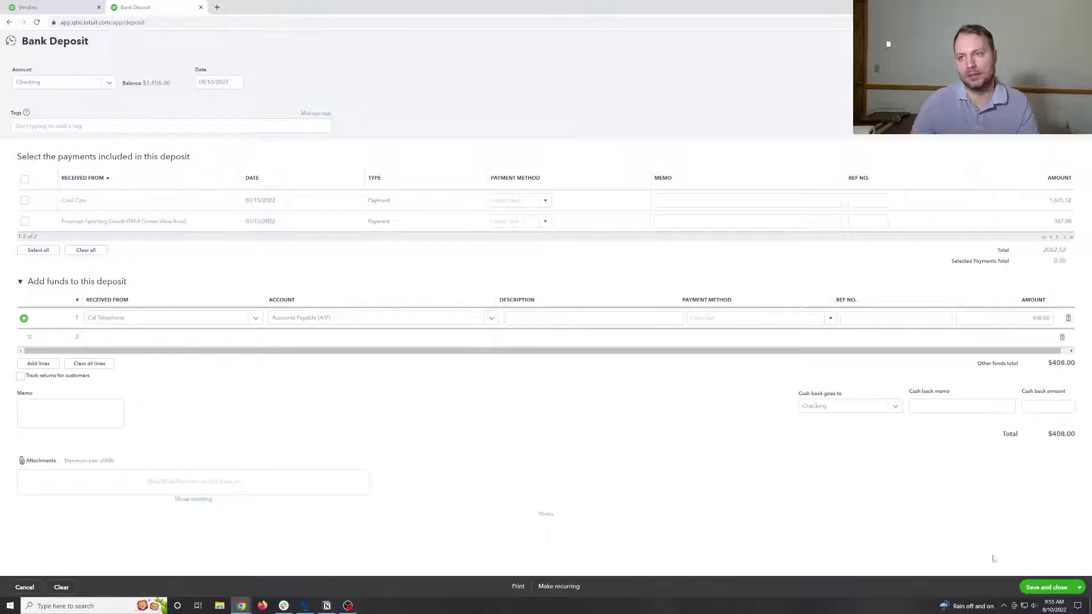
pyautogui.press('Tab')
pyautogui.click(1050, 588)
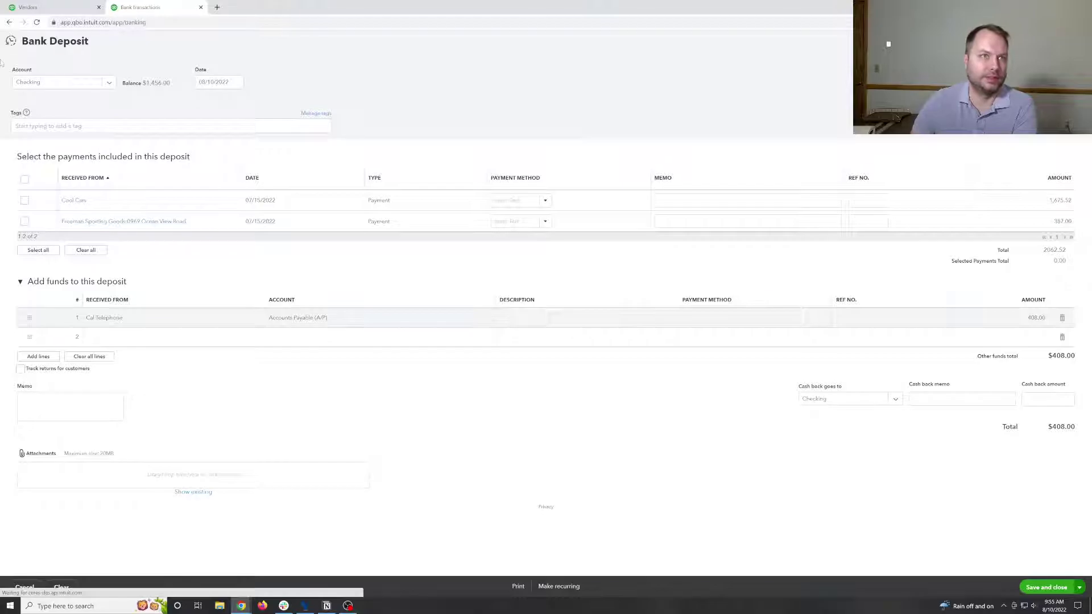
# Pay the Cal Telephone entry in Pay Bills by applying the 408.00 vendor credit, and save the payment.
pyautogui.click(39, 69)
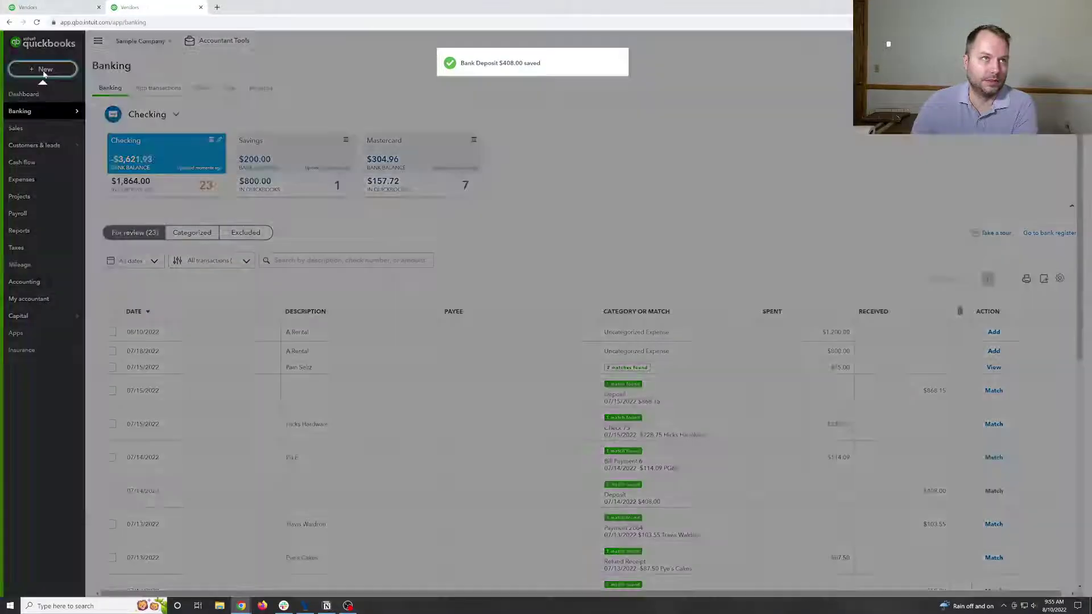
pyautogui.click(163, 169)
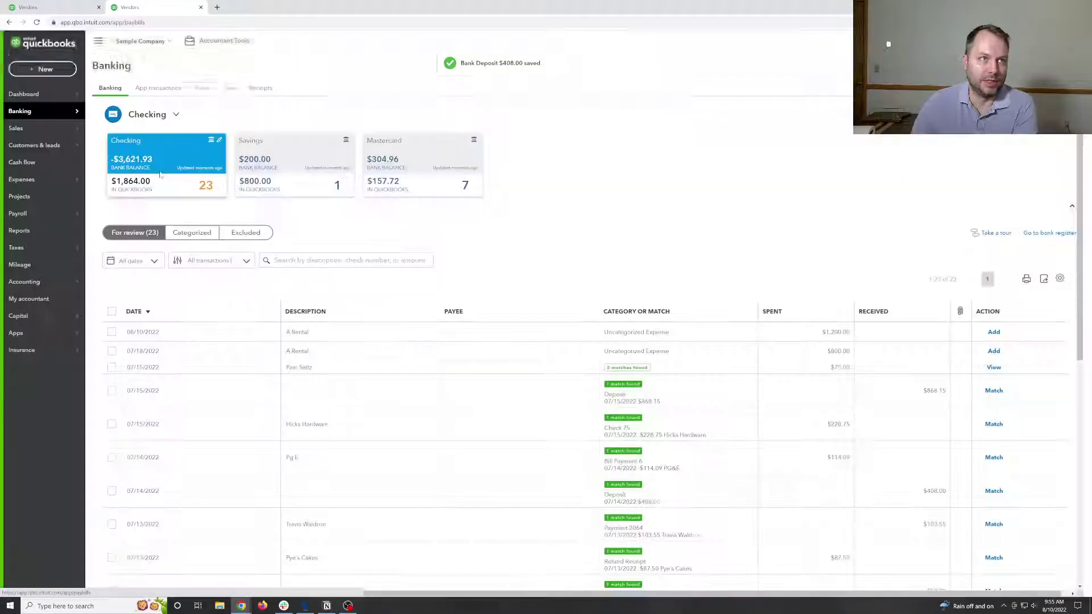
pyautogui.click(18, 229)
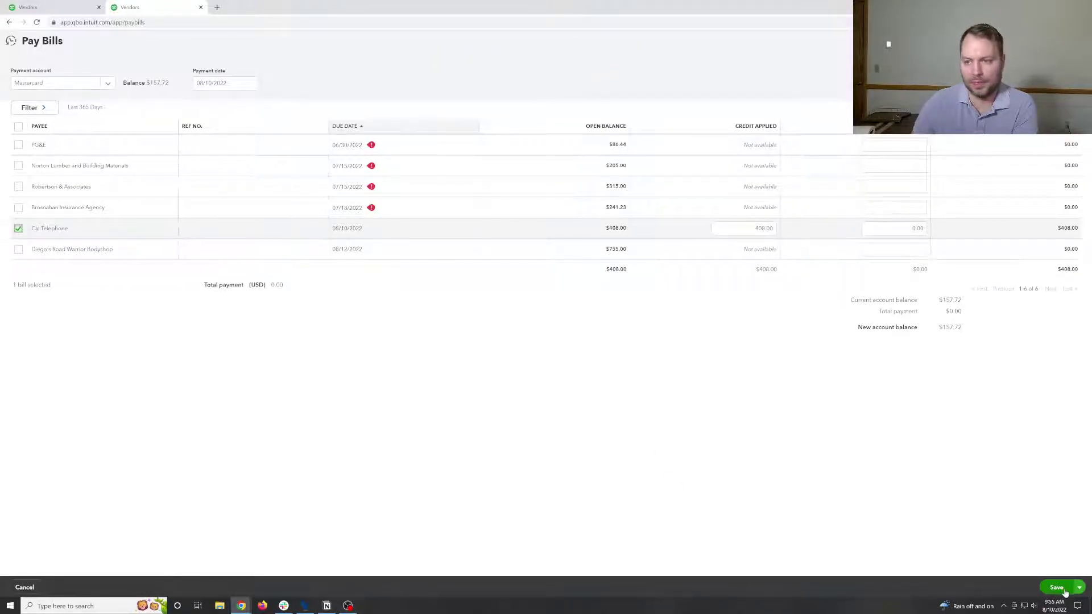
pyautogui.click(1056, 587)
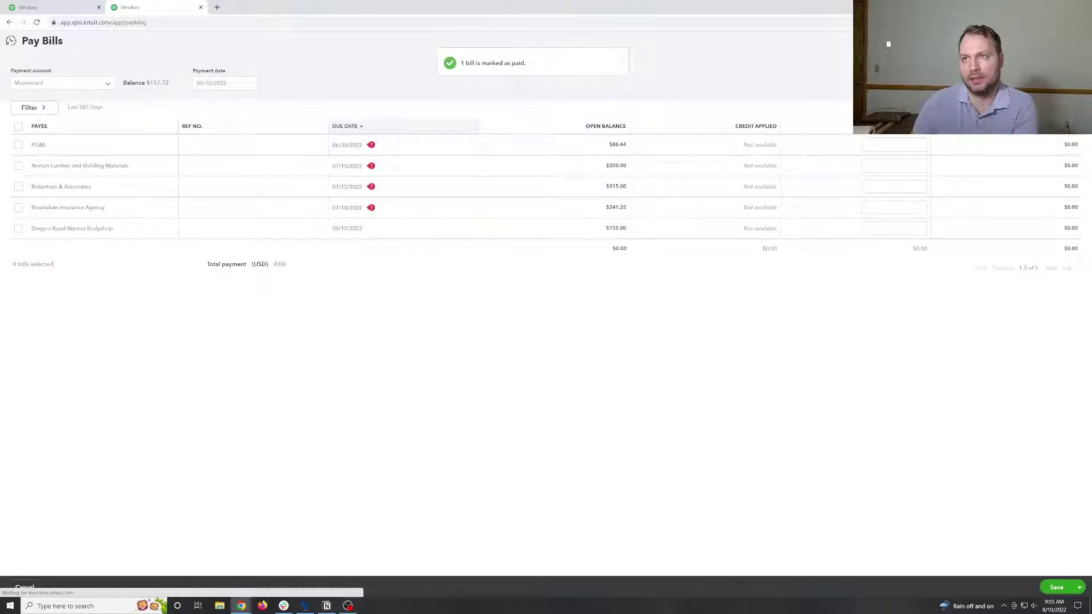
# Open the 07/14/2022 $408.00 received bank transaction and look for other matches with the end date set to 08/10/2022.
pyautogui.scroll(-4, 508, 264)
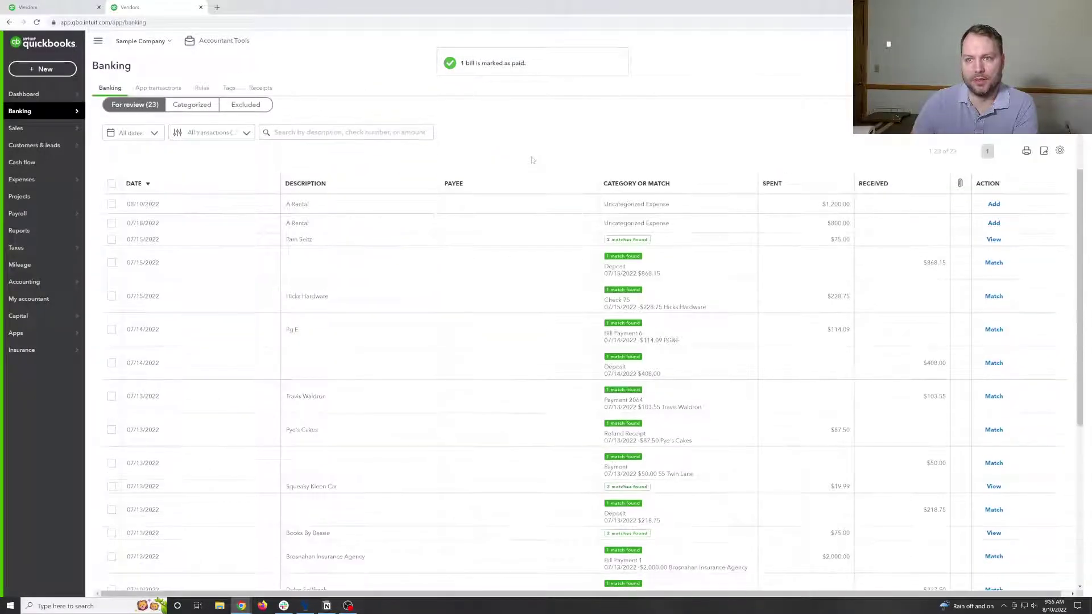
pyautogui.click(520, 287)
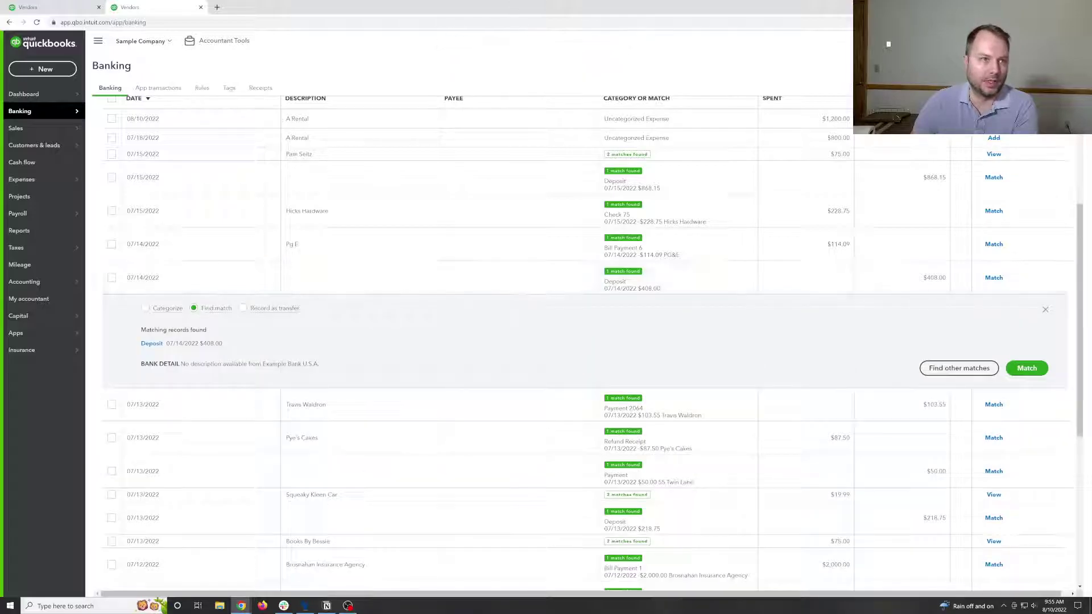
pyautogui.click(146, 308)
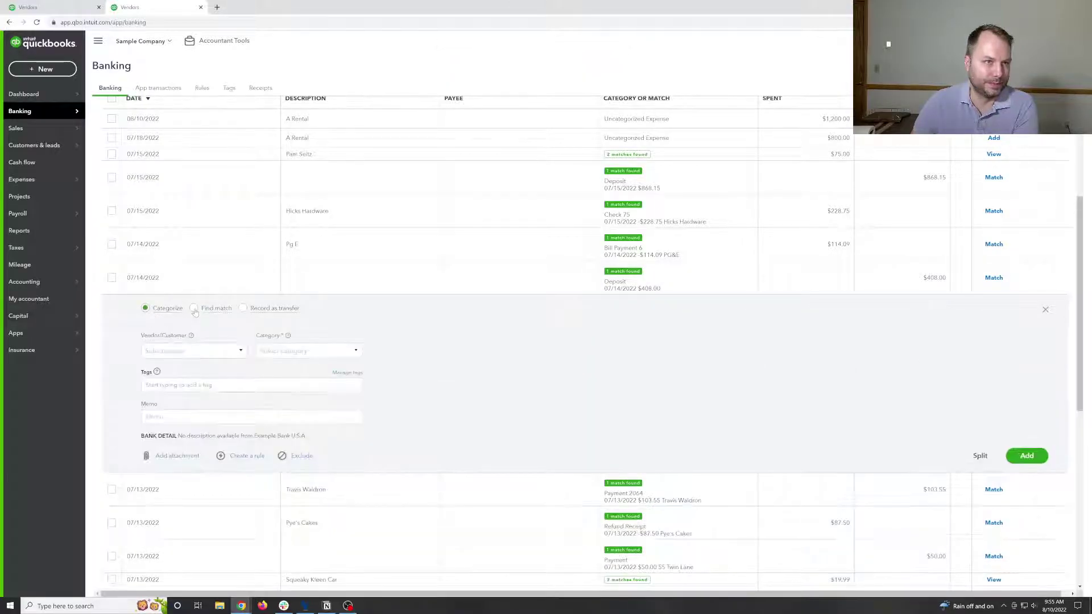
pyautogui.click(194, 308)
pyautogui.click(958, 367)
pyautogui.click(336, 110)
pyautogui.click(367, 132)
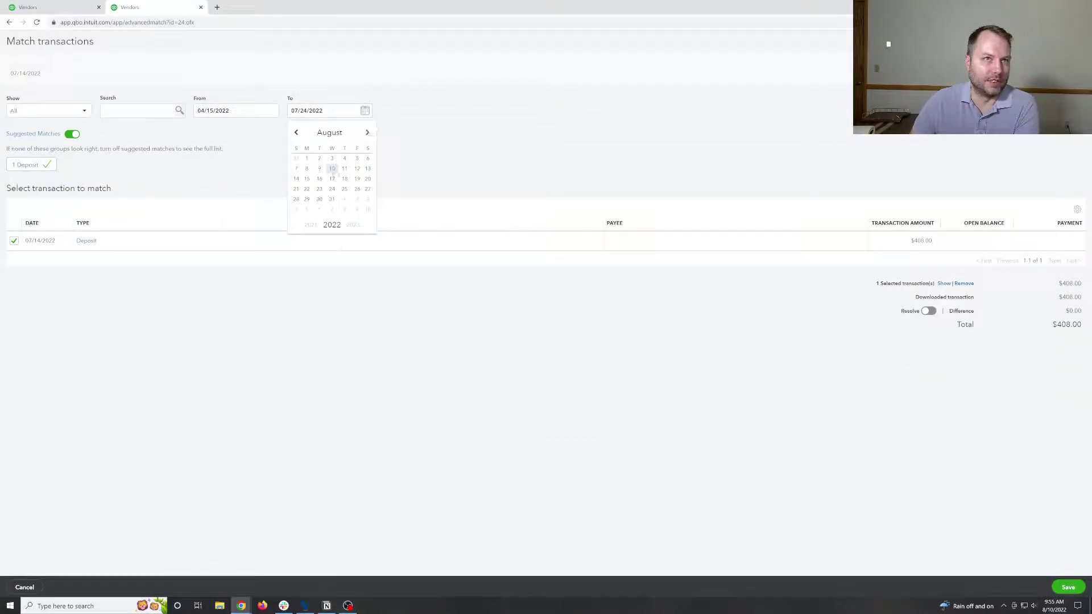
pyautogui.click(332, 168)
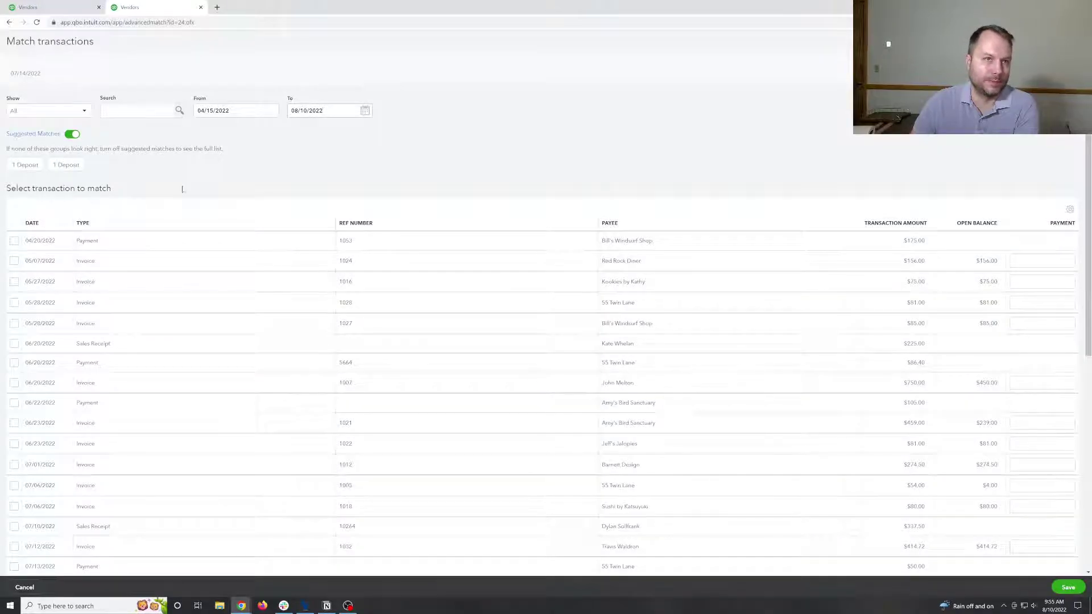
# Select the 08/10/2022 Cal Telephone deposit of $408.00 as the match, and leave the match page without saving.
pyautogui.scroll(-7, 390, 215)
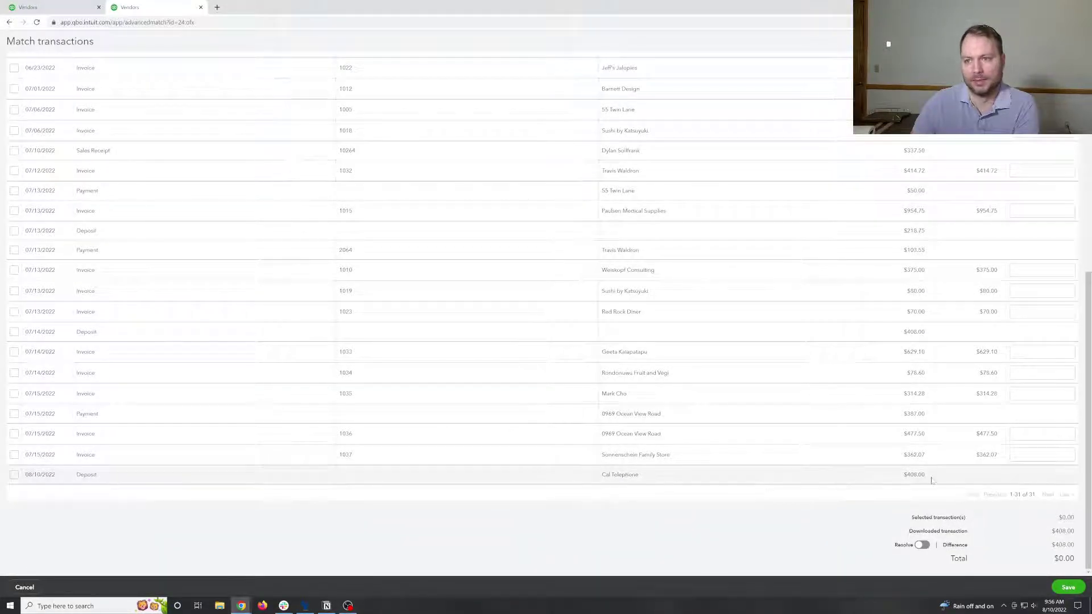
pyautogui.click(14, 475)
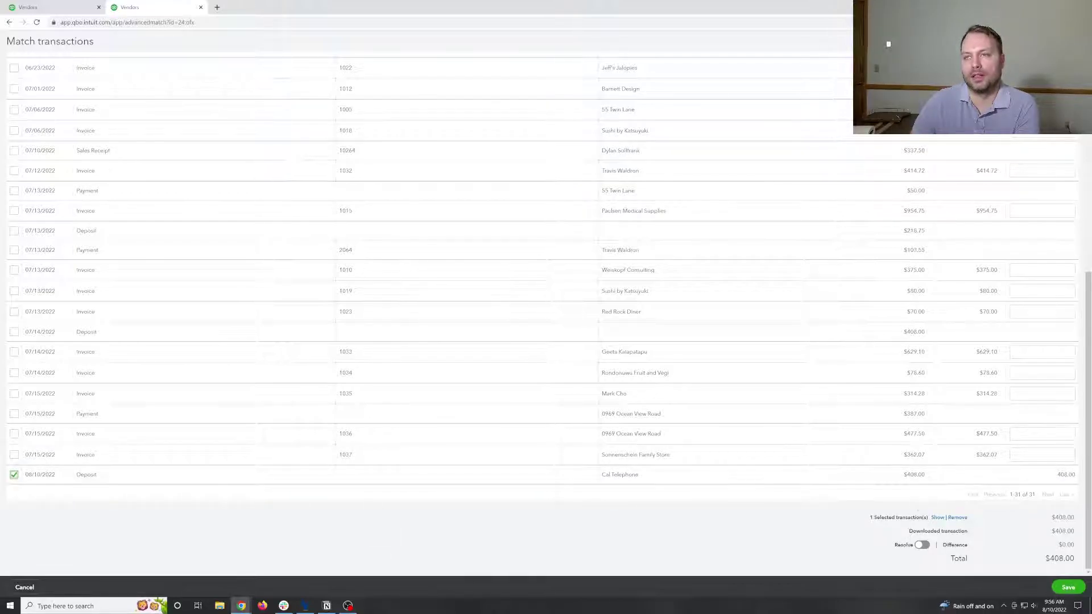
pyautogui.press('Escape')
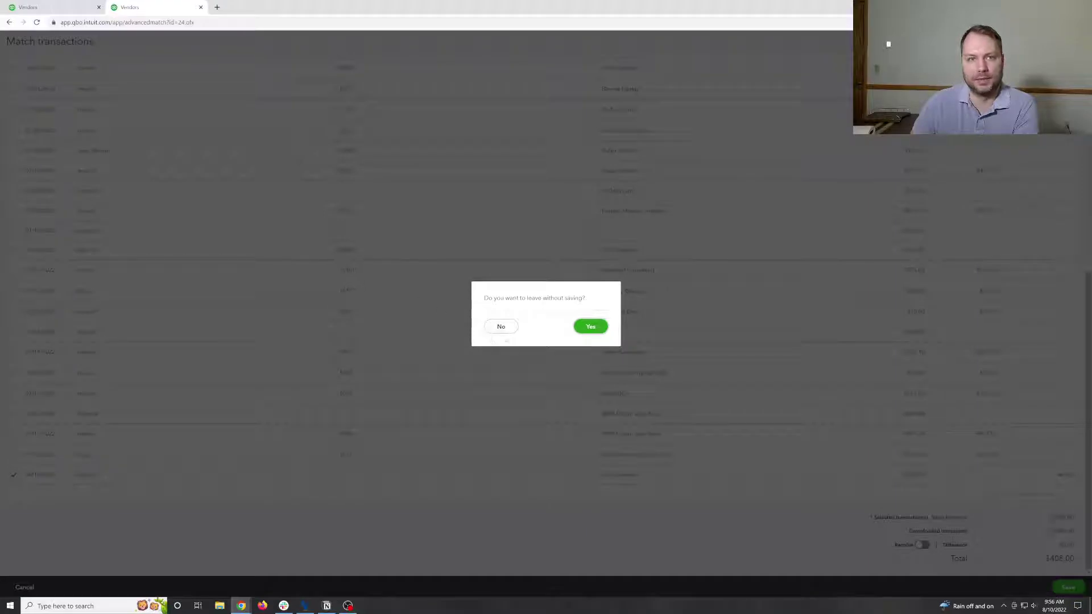
pyautogui.click(590, 327)
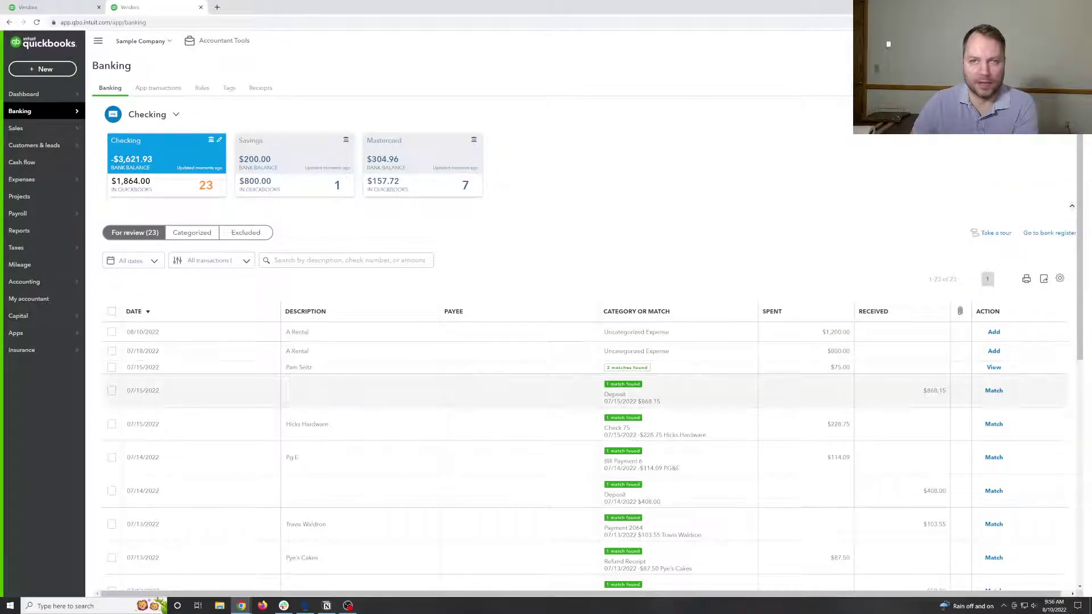
# Open the Mastercard feed in Banking and start a new credit card credit, keeping Mastercard as its account.
pyautogui.click(449, 180)
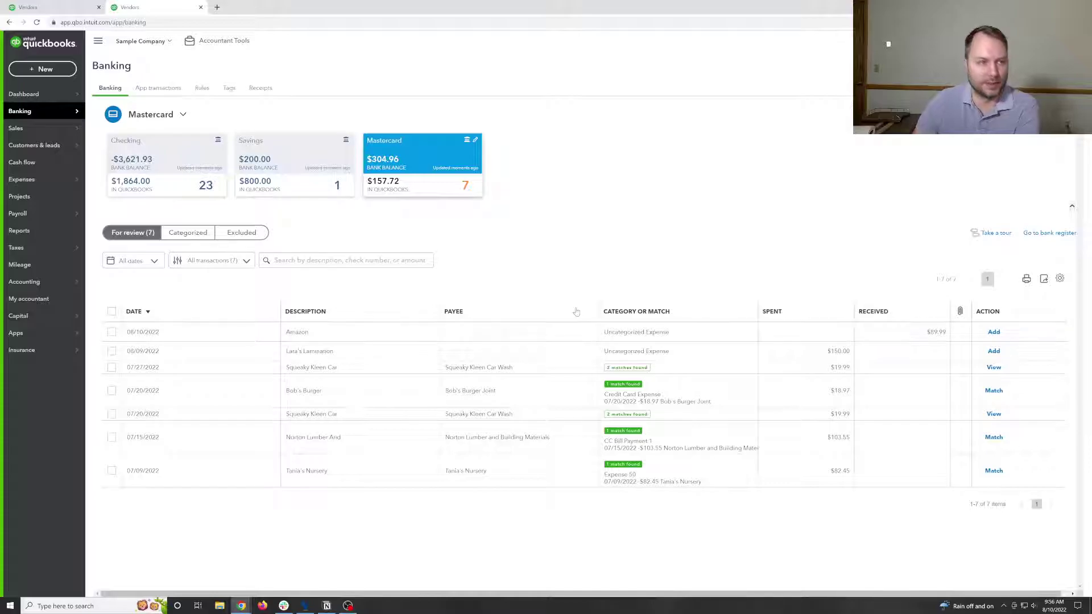
pyautogui.click(46, 69)
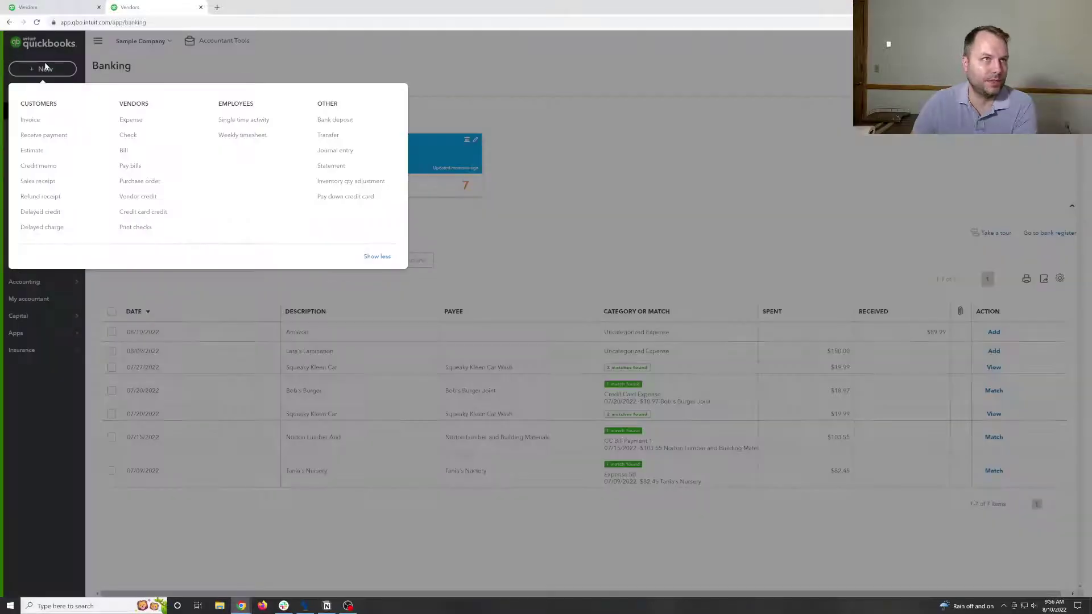
pyautogui.click(143, 211)
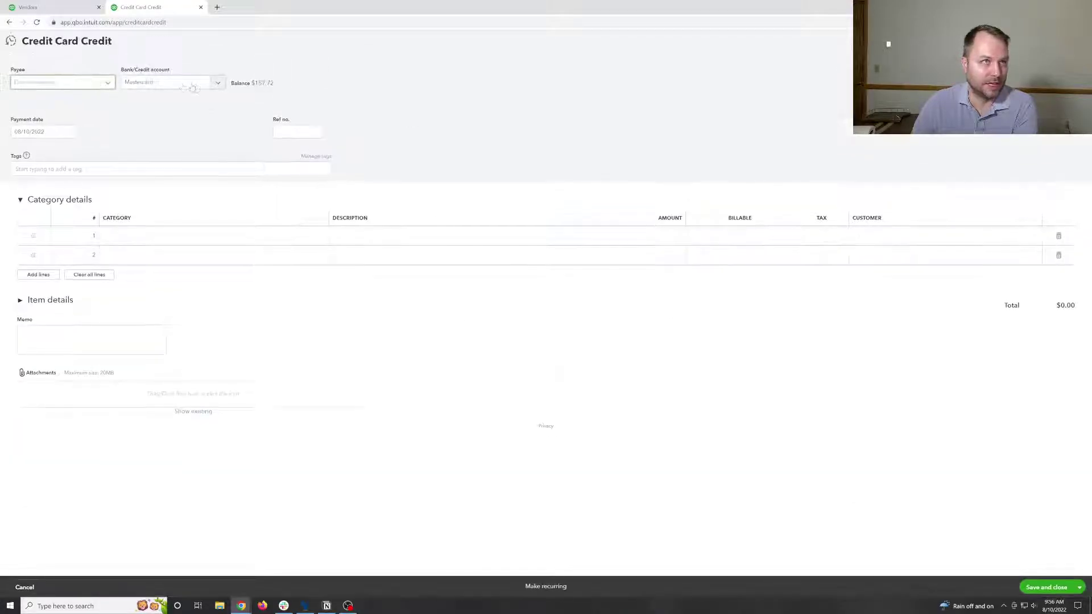
pyautogui.click(170, 82)
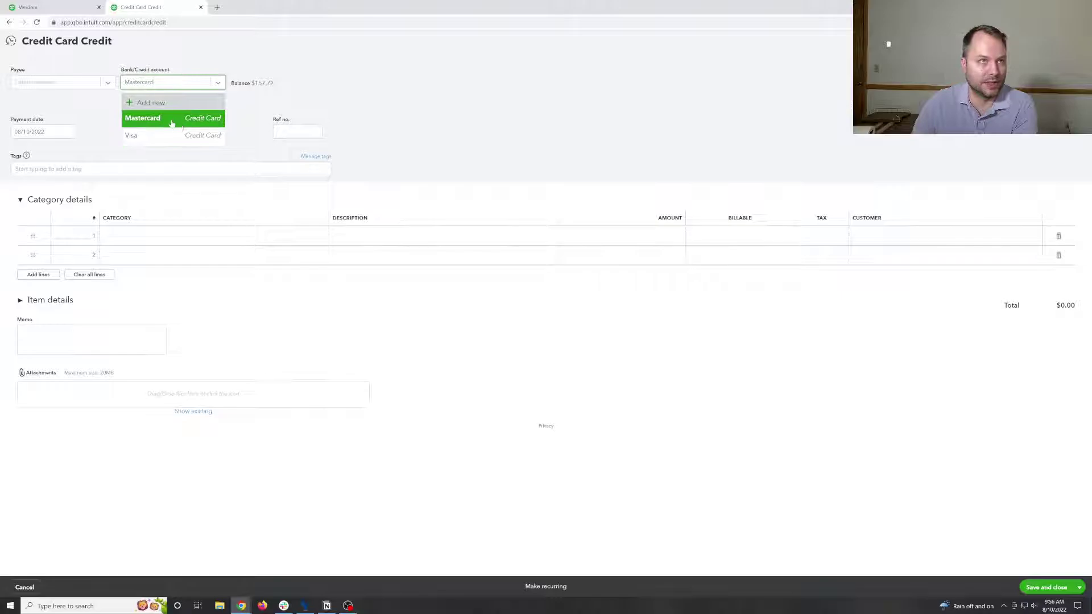
pyautogui.press('Escape')
# Add Amazon as a new vendor and use it as the payee of the credit card credit.
pyautogui.click(69, 83)
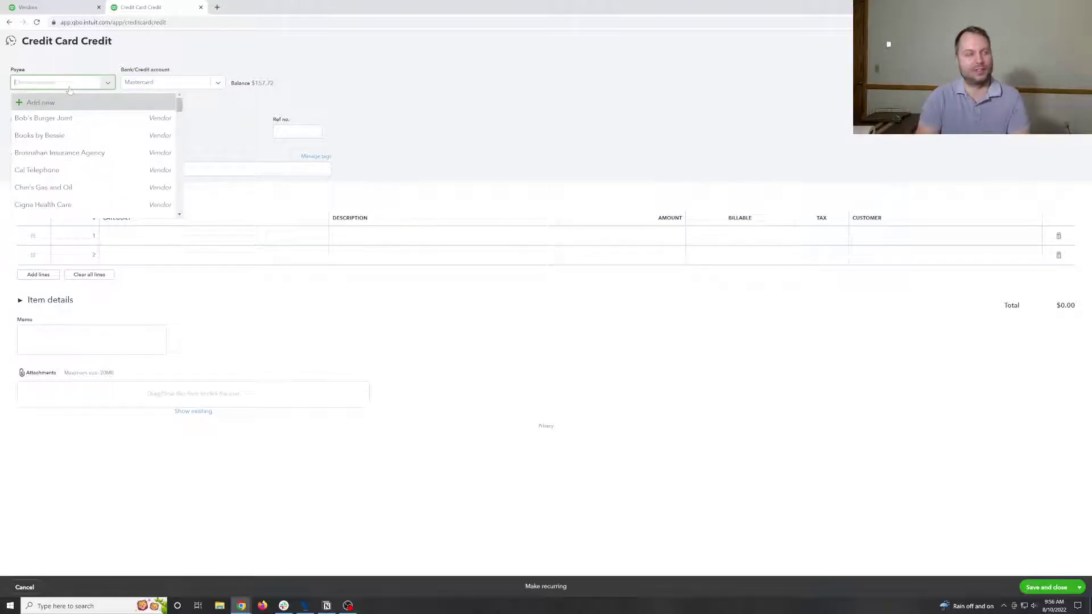
pyautogui.write('ama')
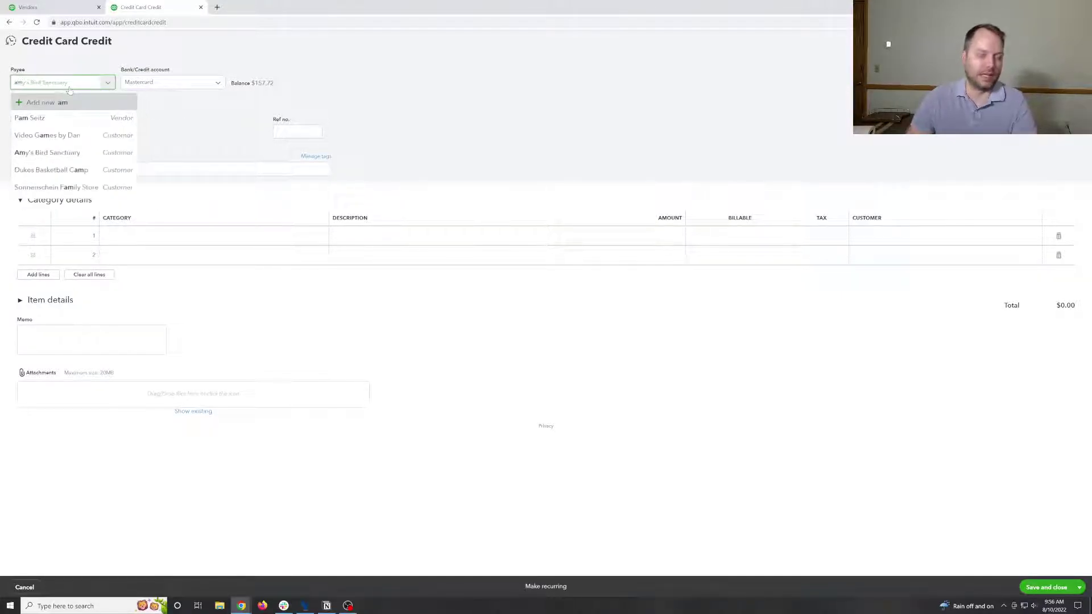
pyautogui.press('BackSpace')
pyautogui.press('BackSpace')
pyautogui.write('Aman')
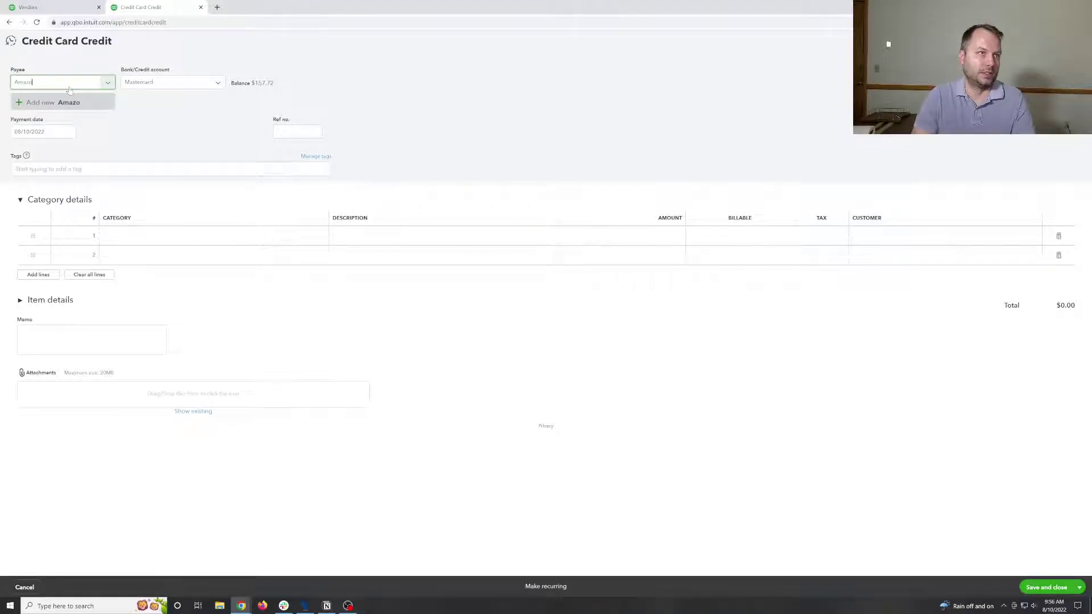
pyautogui.press('Return')
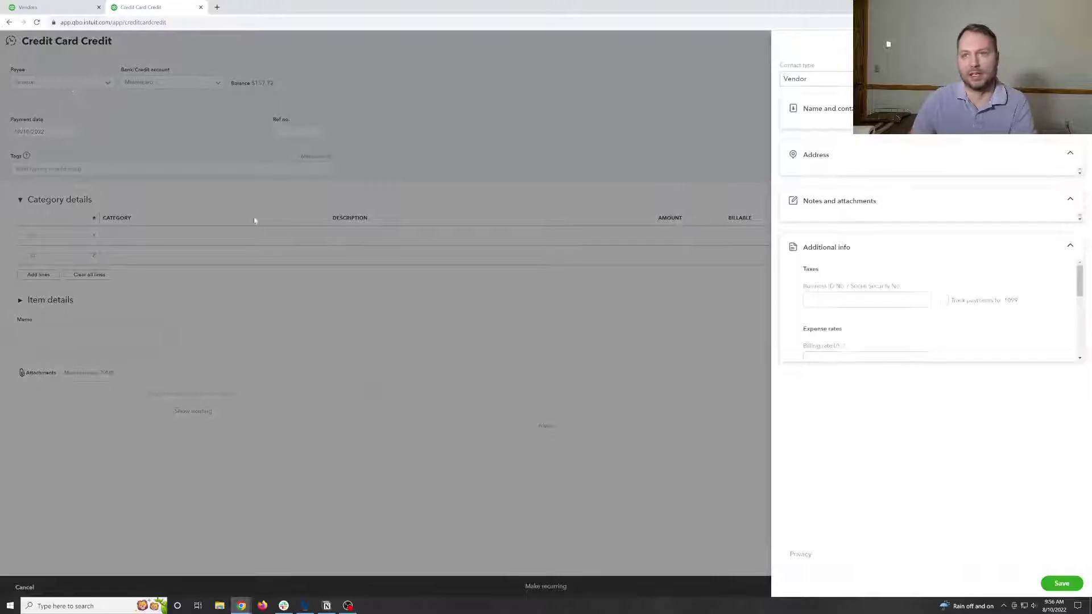
pyautogui.click(1050, 584)
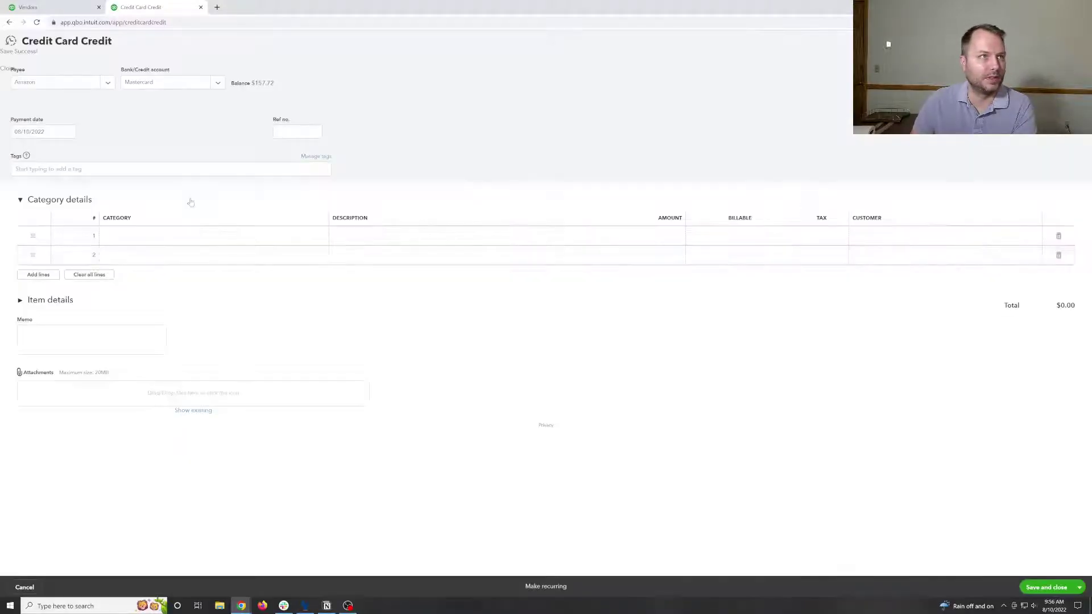
# Set the first category line to Office Expenses and add Sprinkler Pipes as the first item line.
pyautogui.click(187, 236)
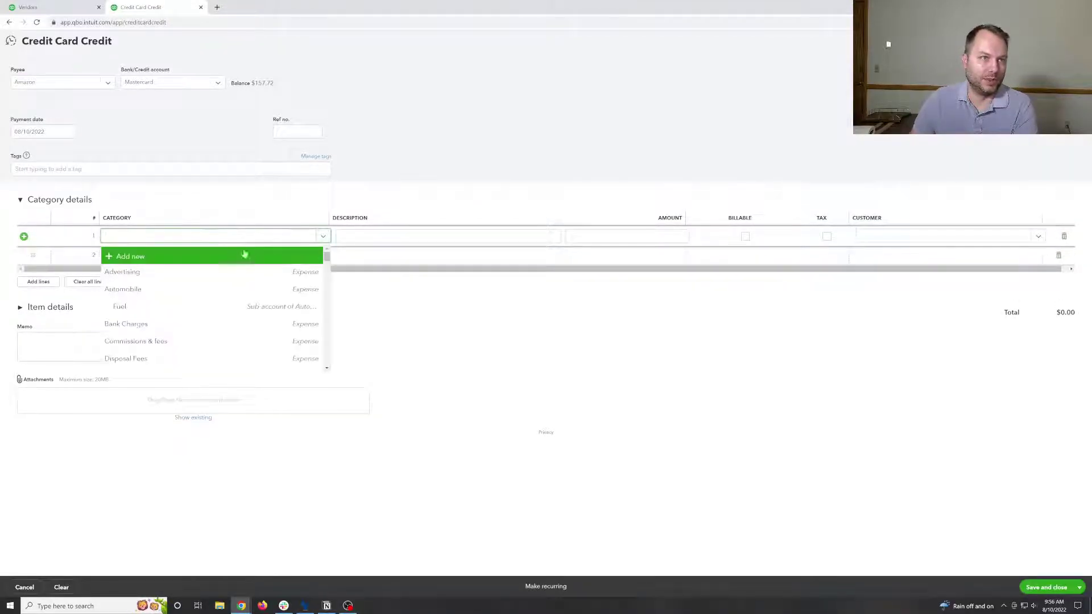
pyautogui.scroll(-3, 212, 299)
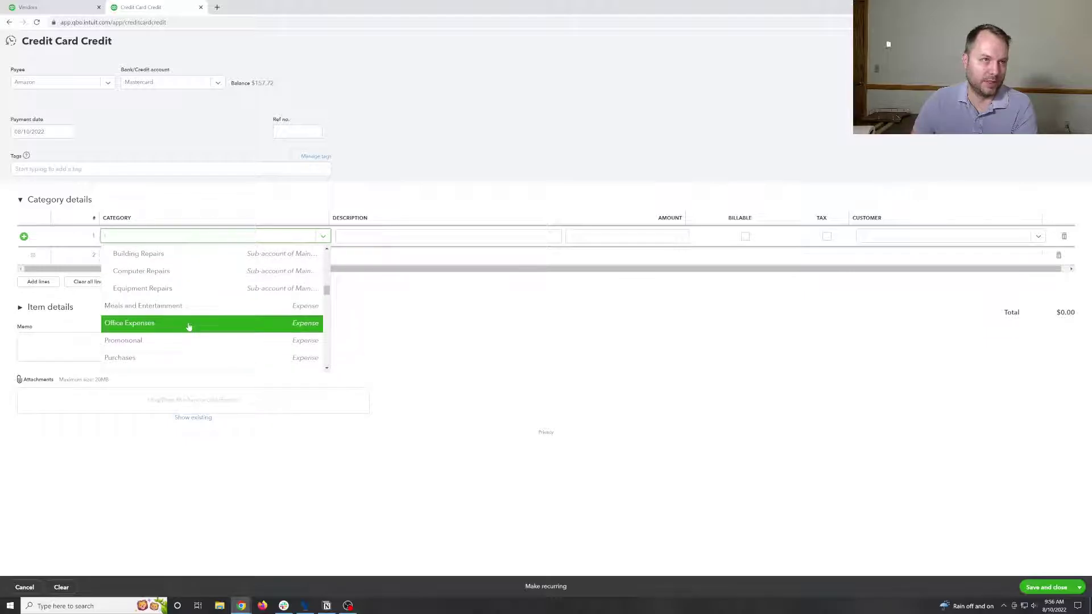
pyautogui.click(188, 324)
pyautogui.click(50, 307)
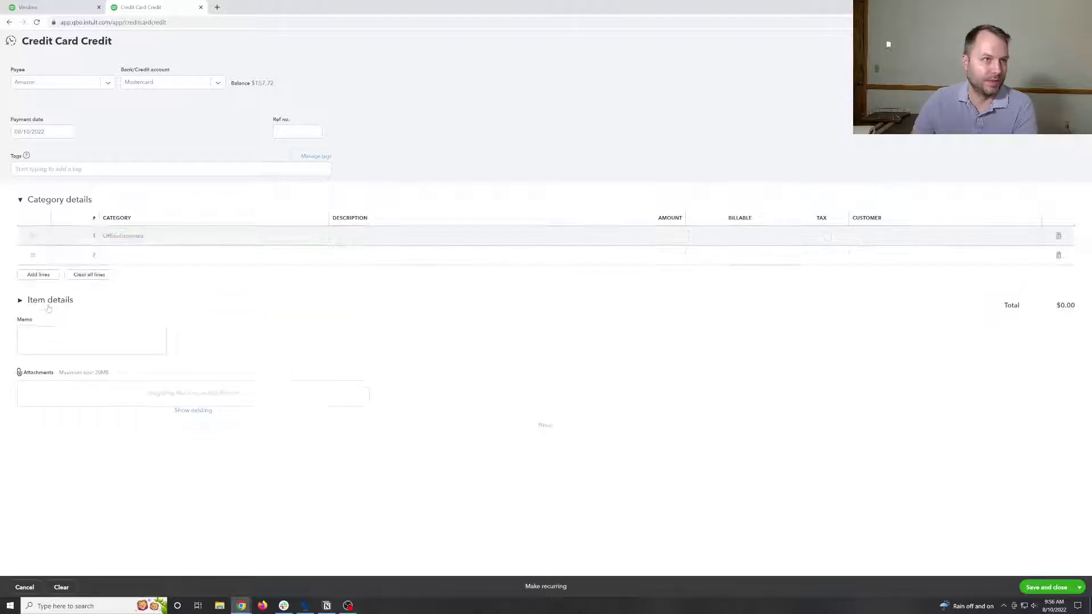
pyautogui.click(149, 340)
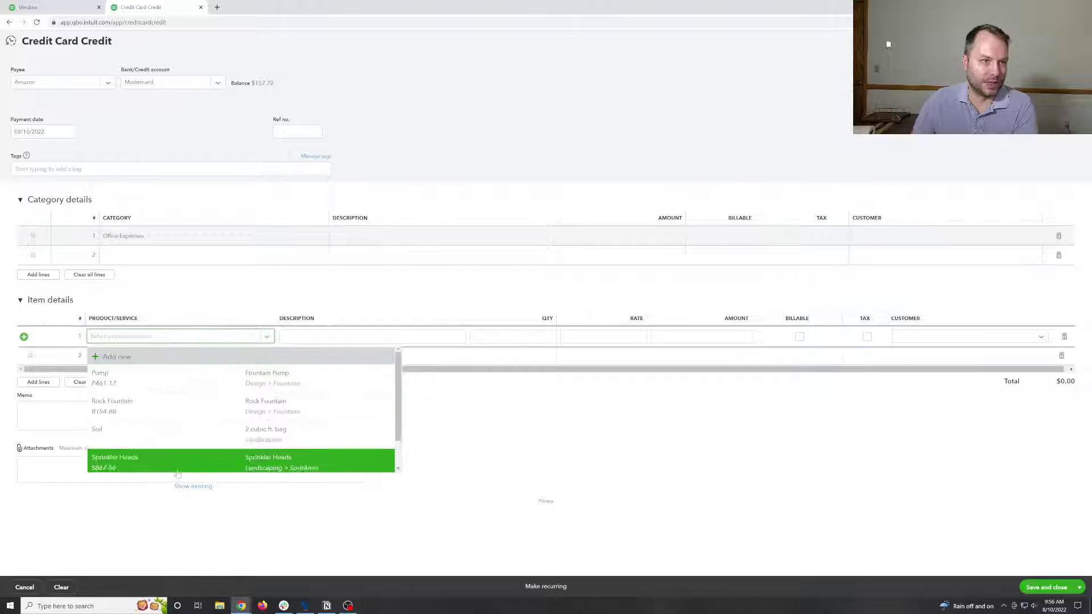
pyautogui.scroll(-1, 191, 454)
pyautogui.click(191, 465)
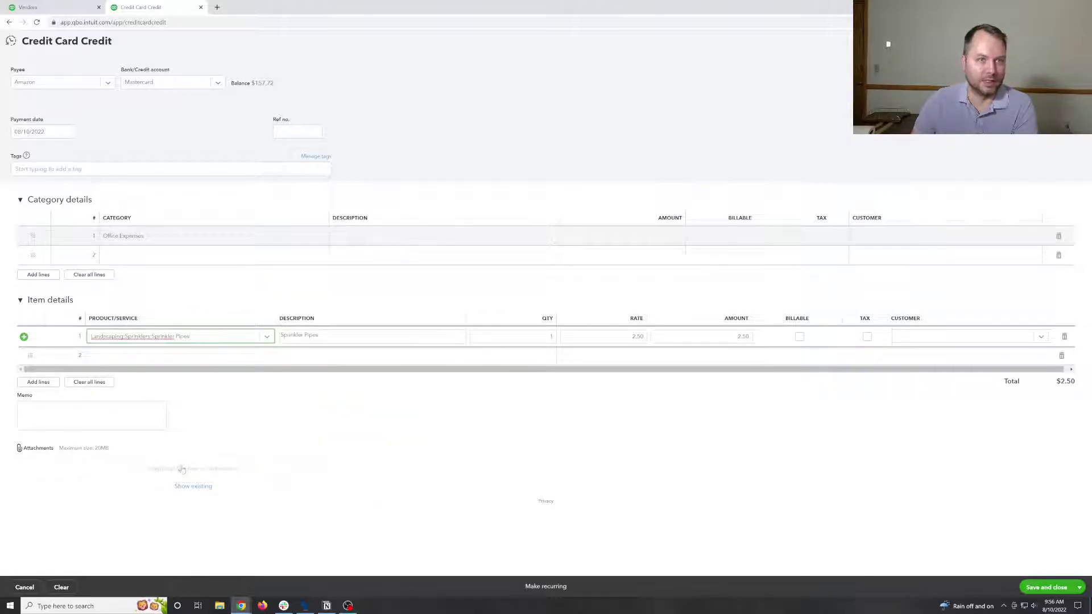
# Look up the Amazon refund in the Mastercard feed and set the Office Expenses line's amount to 20.00.
pyautogui.click(29, 7)
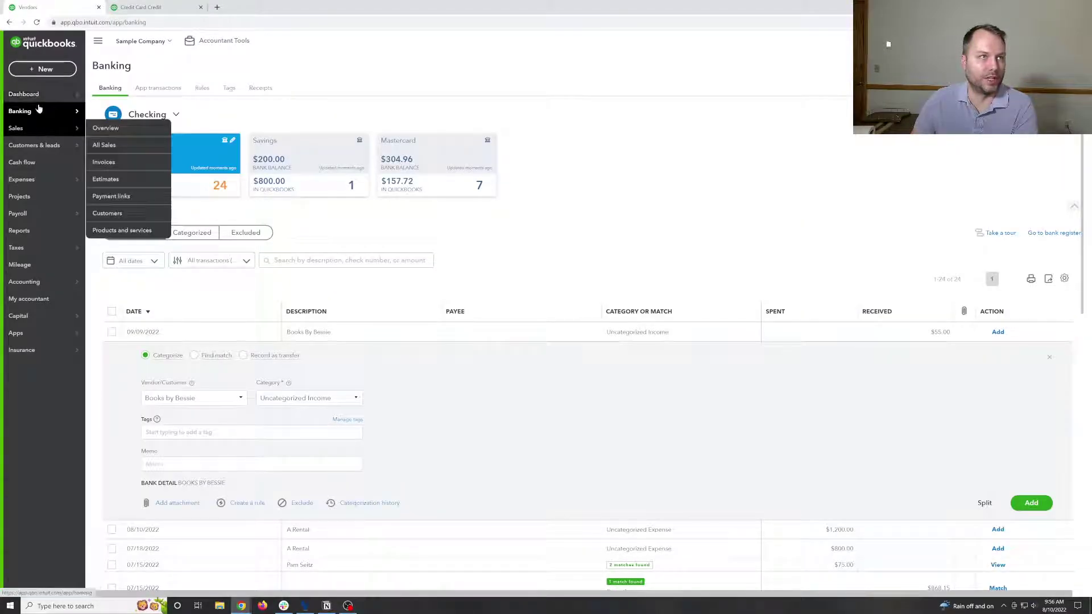
pyautogui.moveTo(40, 104)
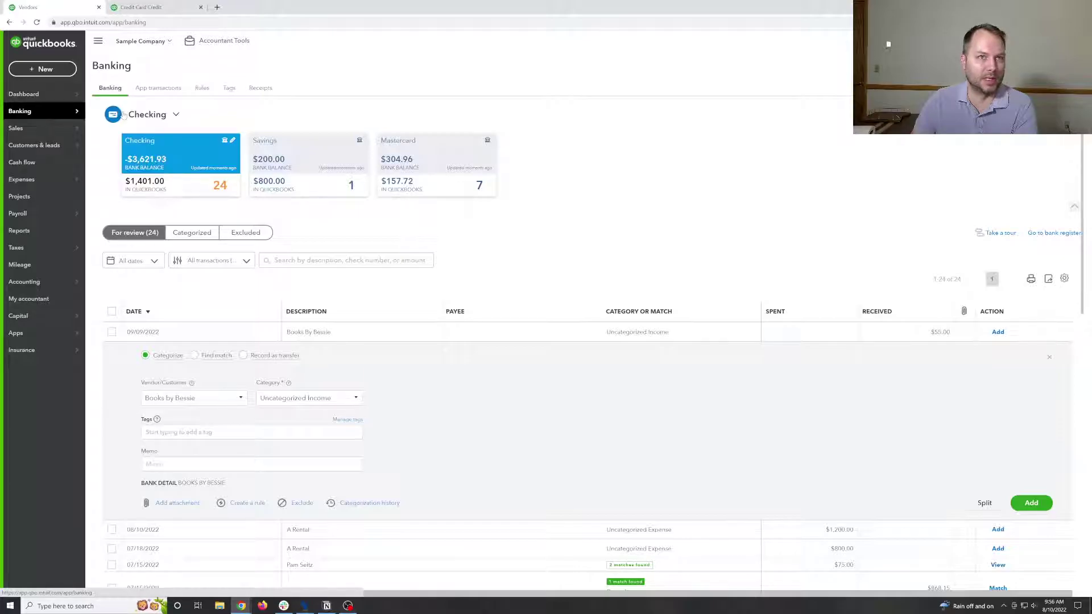
pyautogui.click(435, 165)
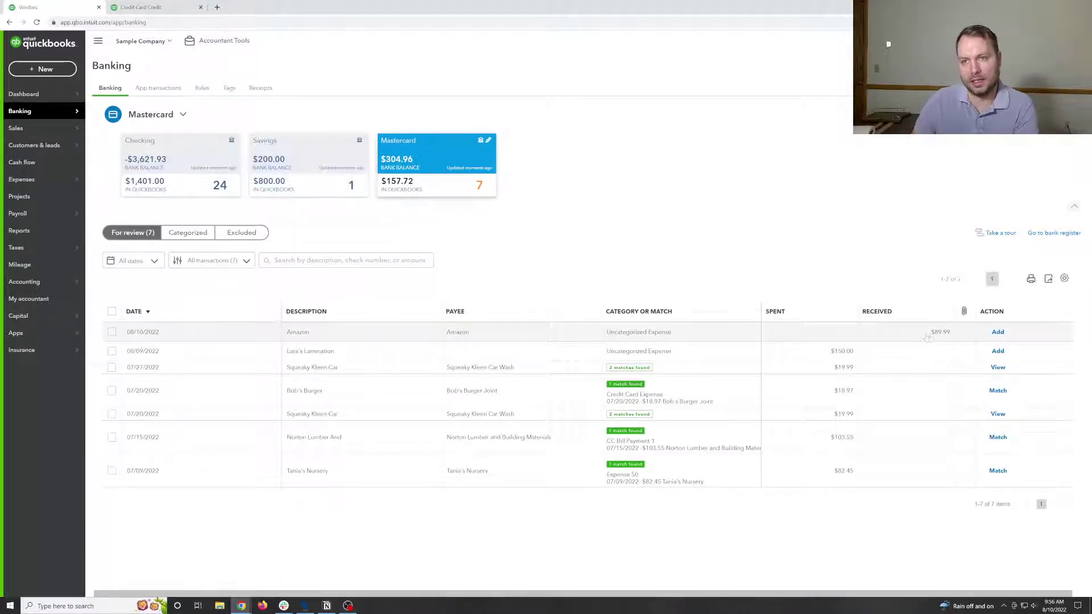
pyautogui.click(142, 6)
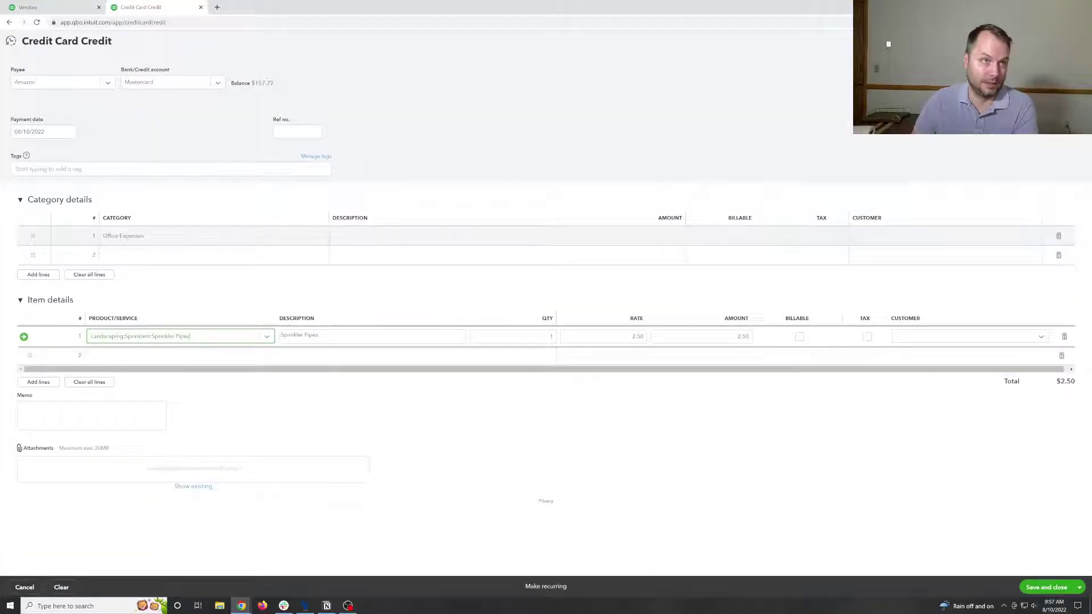
pyautogui.click(569, 242)
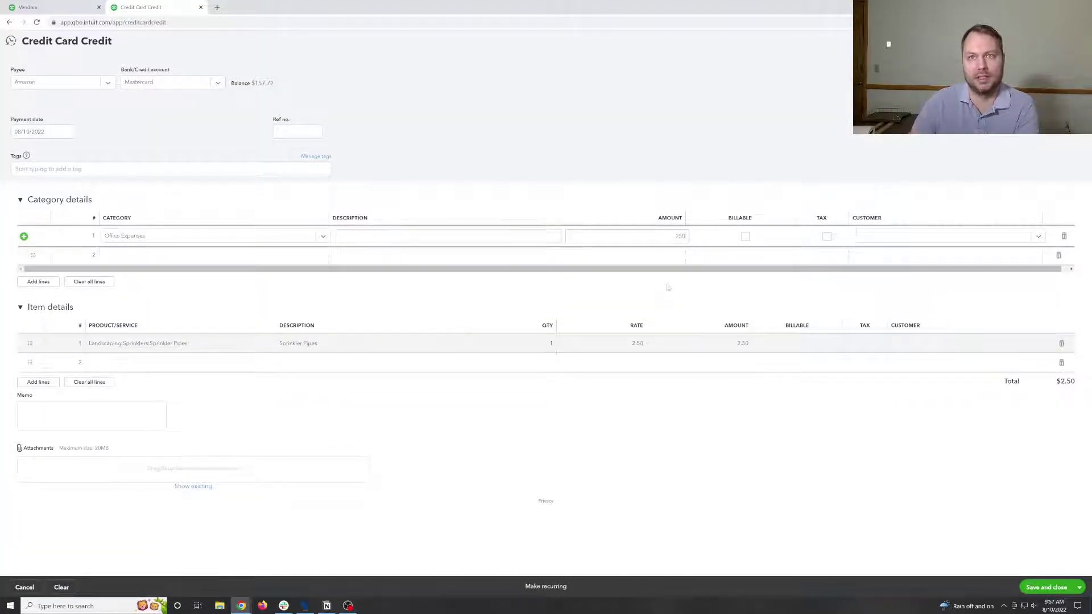
# Set the Sprinkler Pipes line to quantity 10 and amount 89.99-20, and save the credit card credit.
pyautogui.click(642, 341)
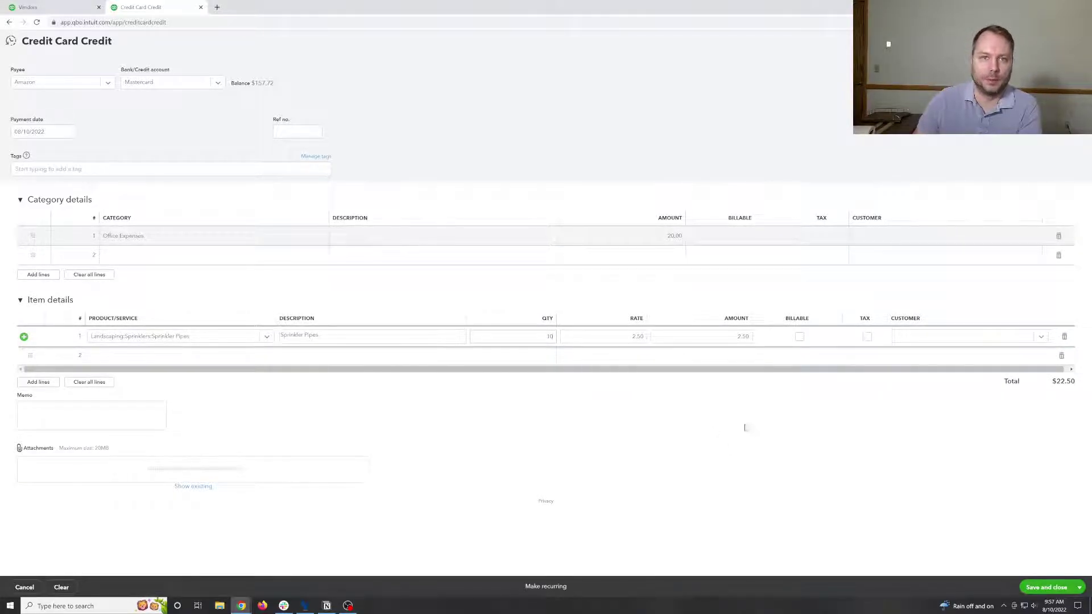
pyautogui.press('Tab')
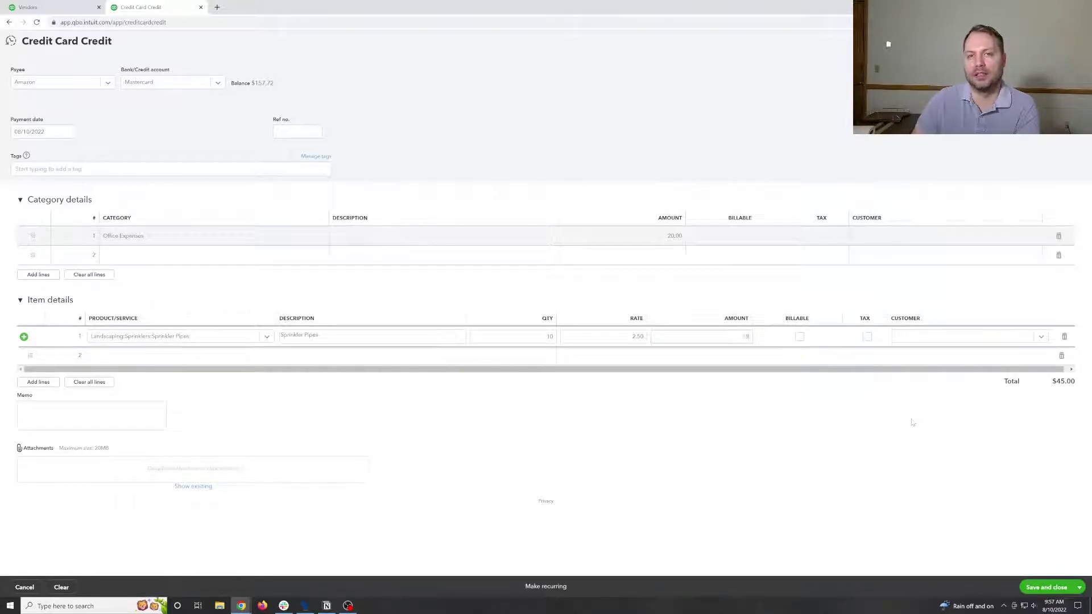
pyautogui.write('89.99-20')
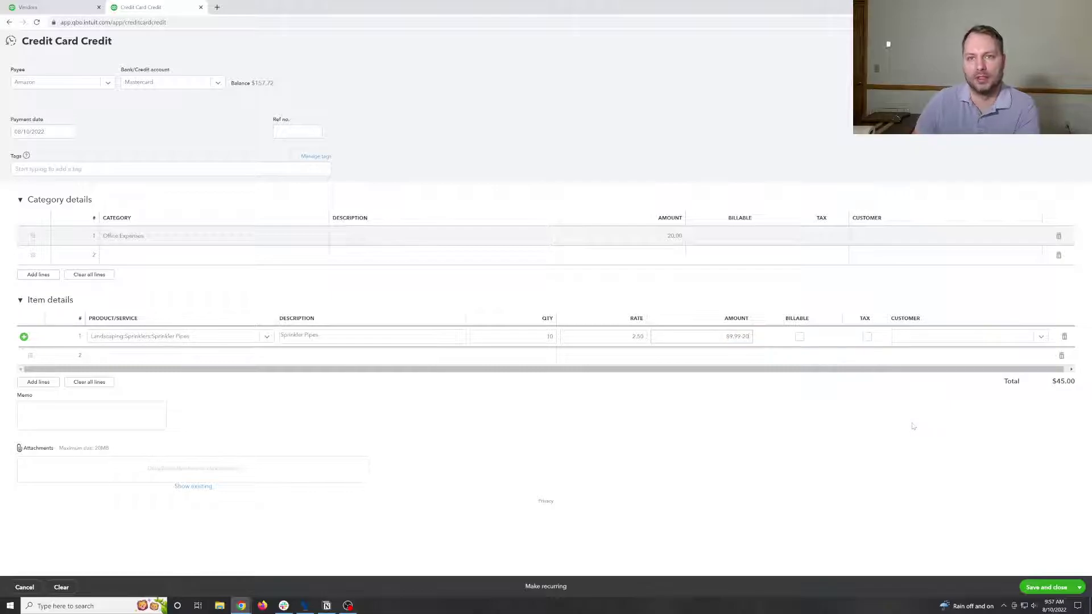
pyautogui.click(913, 426)
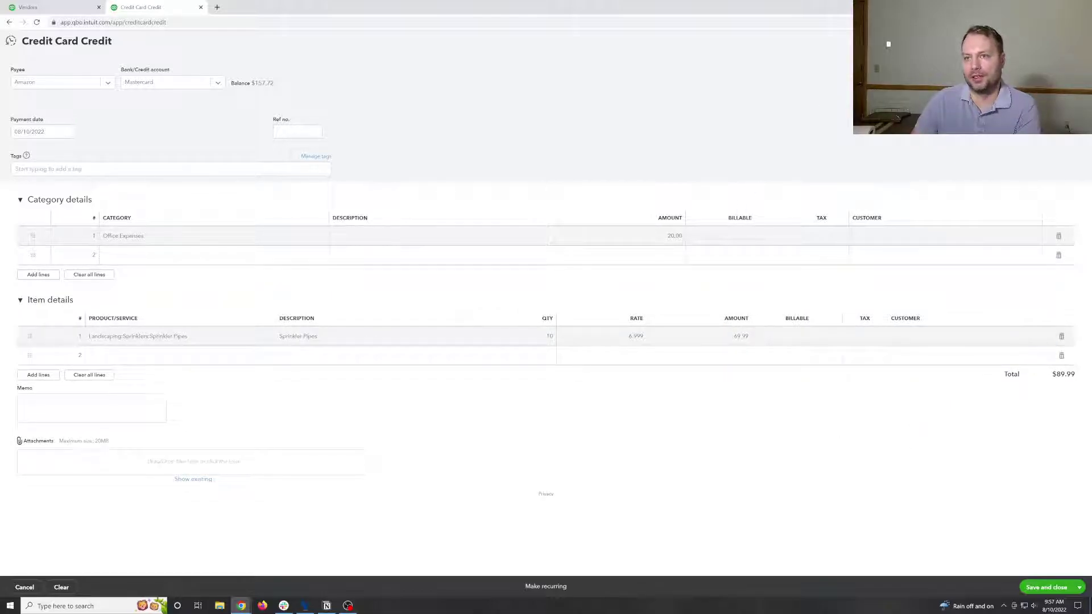
pyautogui.click(1045, 587)
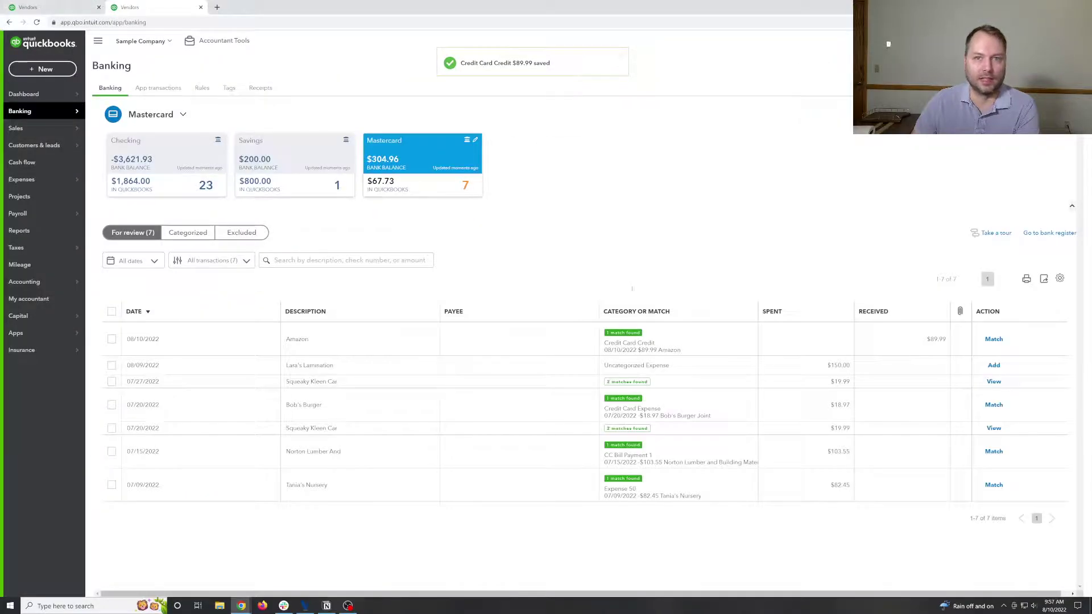
# Match the 08/10/2022 Amazon transaction of $89.99 to the credit card credit and return to the Checking feed.
pyautogui.click(312, 339)
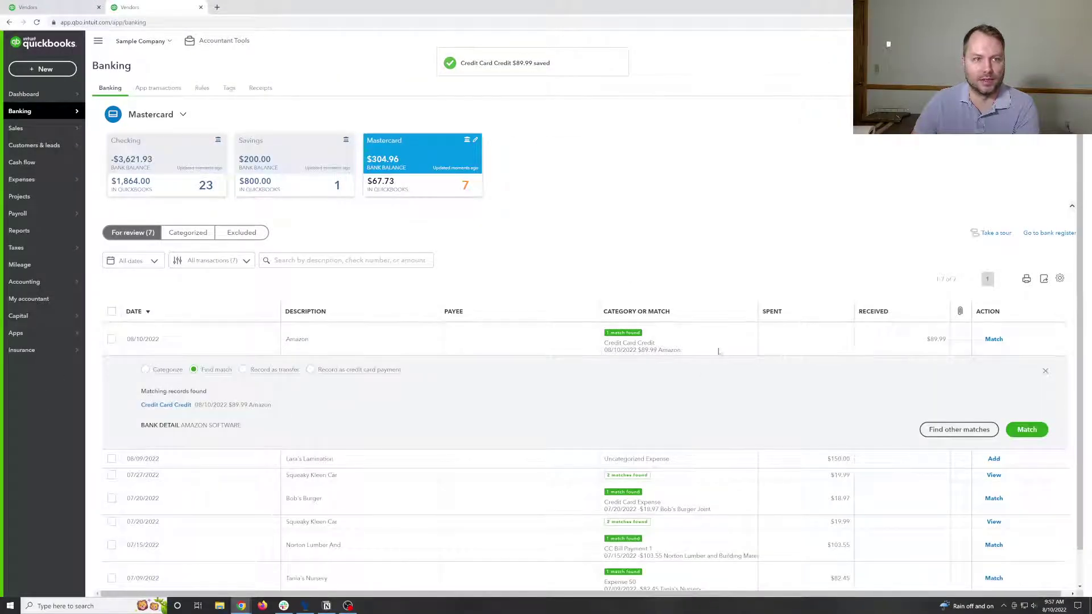
pyautogui.click(1026, 429)
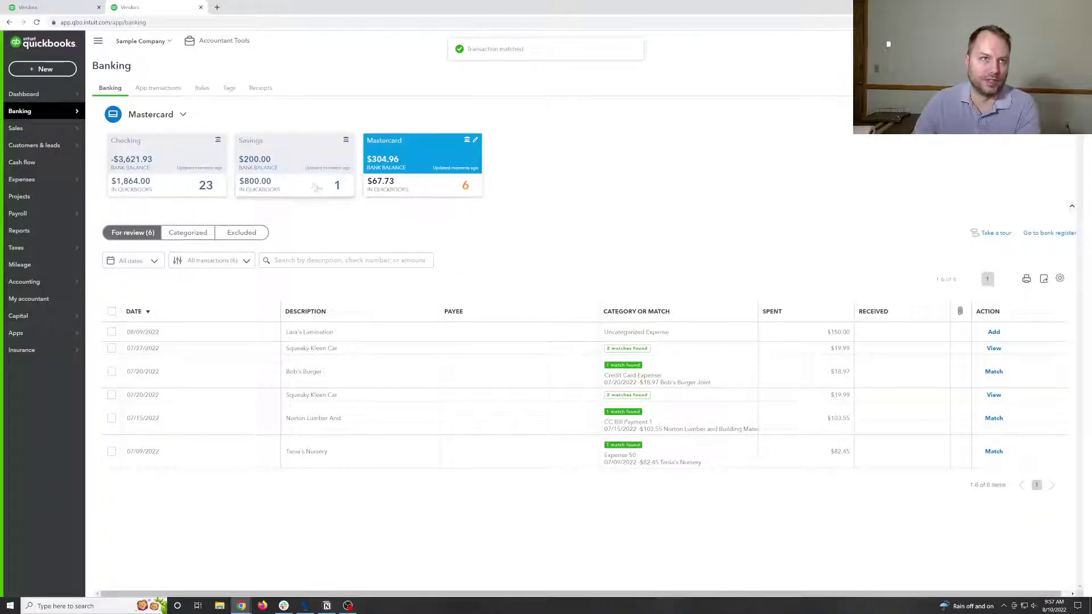
pyautogui.click(165, 164)
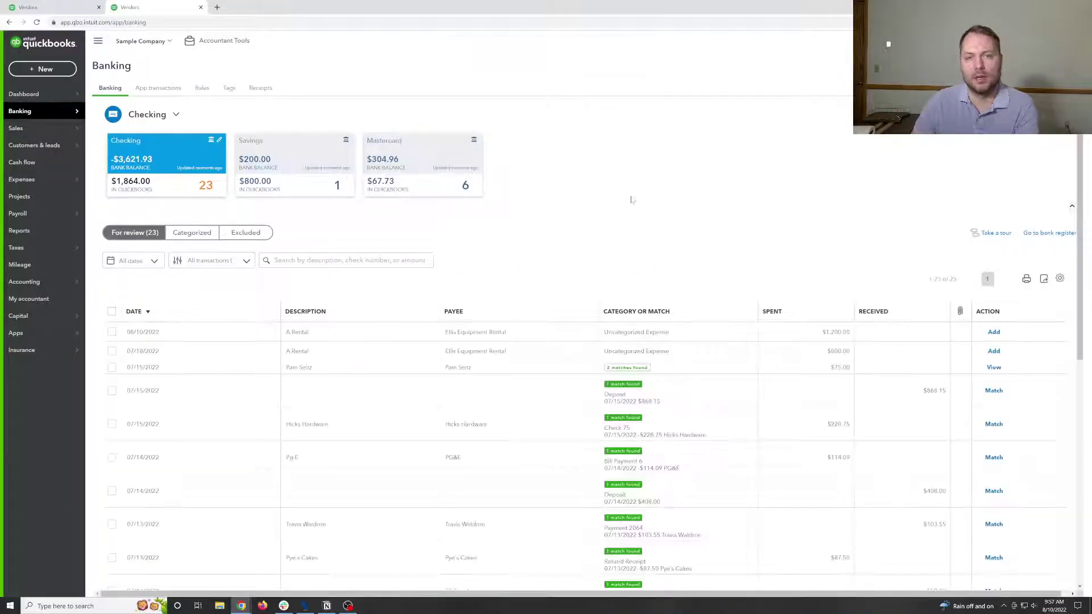